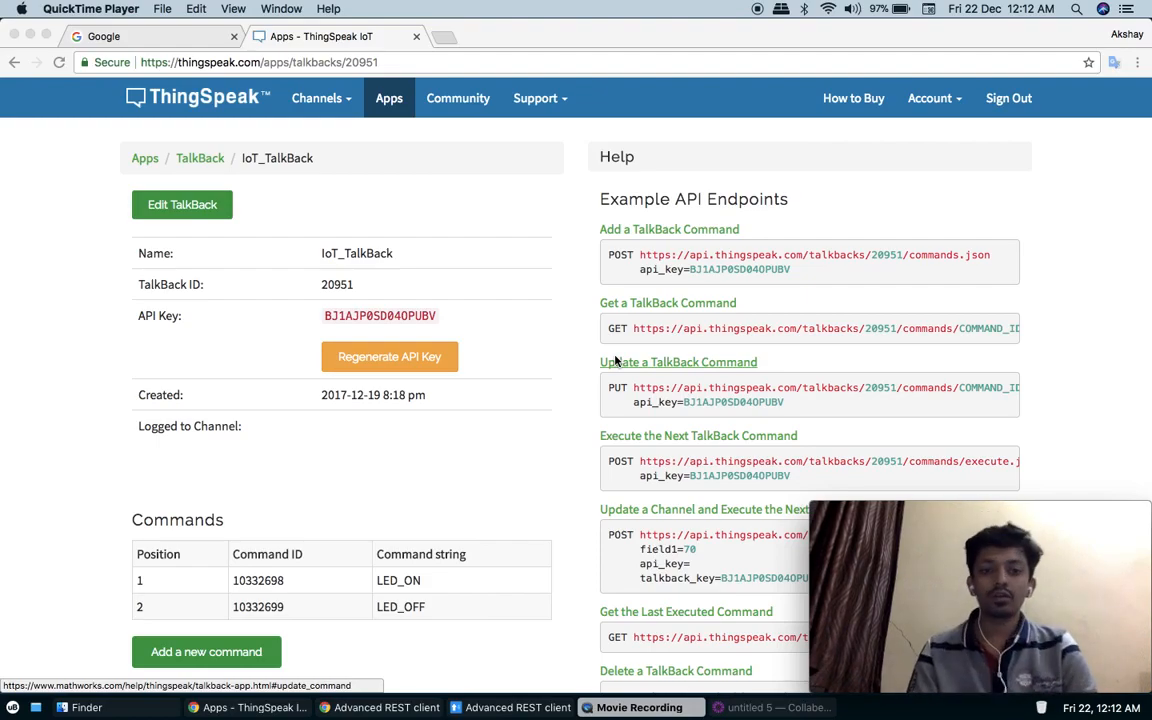
- Examine the IoT_TalkBack commands table and the example API endpoints for getting, updating, executing and deleting commands
{"action": "scroll", "coordinate": [533, 427], "scroll_direction": "down", "scroll_amount": 2}
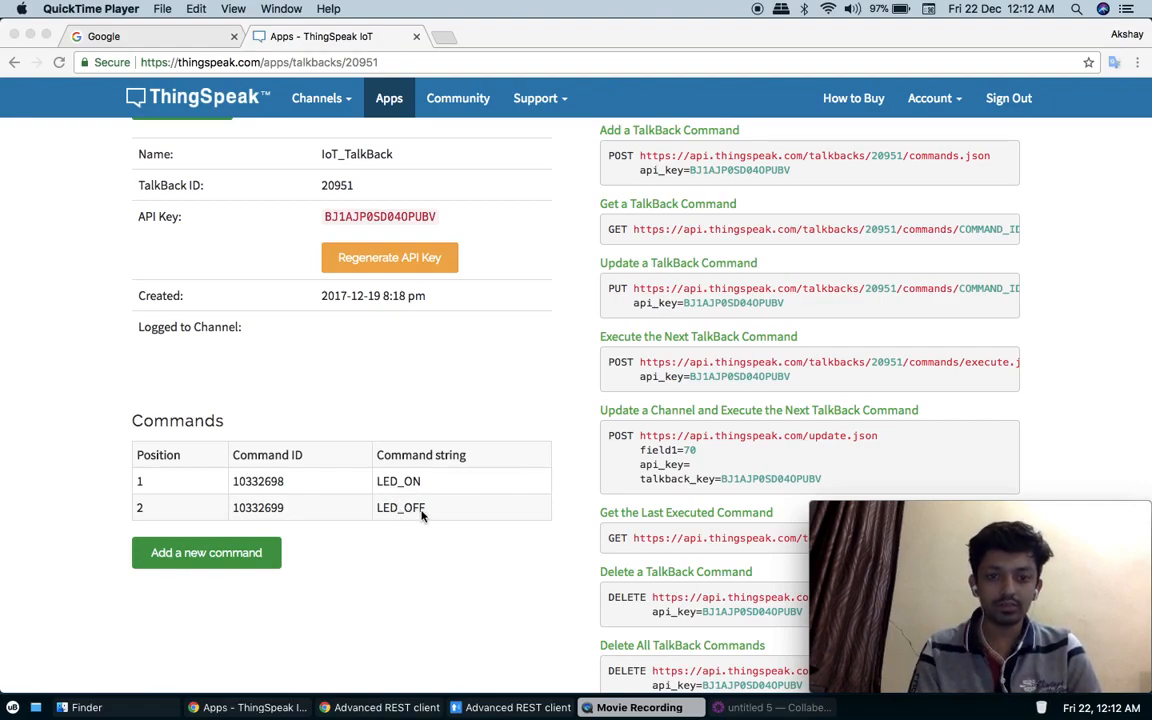
{"action": "scroll", "coordinate": [420, 514], "scroll_direction": "up", "scroll_amount": 1}
{"action": "scroll", "coordinate": [421, 516], "scroll_direction": "up", "scroll_amount": 1}
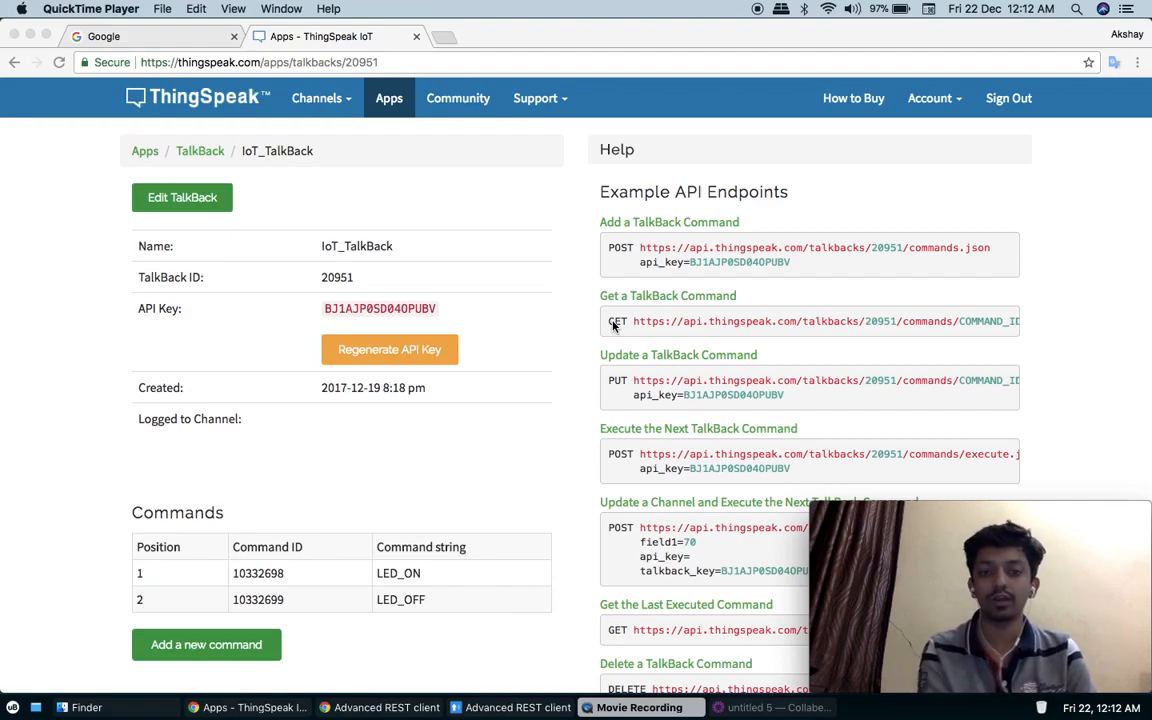
{"action": "scroll", "coordinate": [507, 324], "scroll_direction": "down", "scroll_amount": 3}
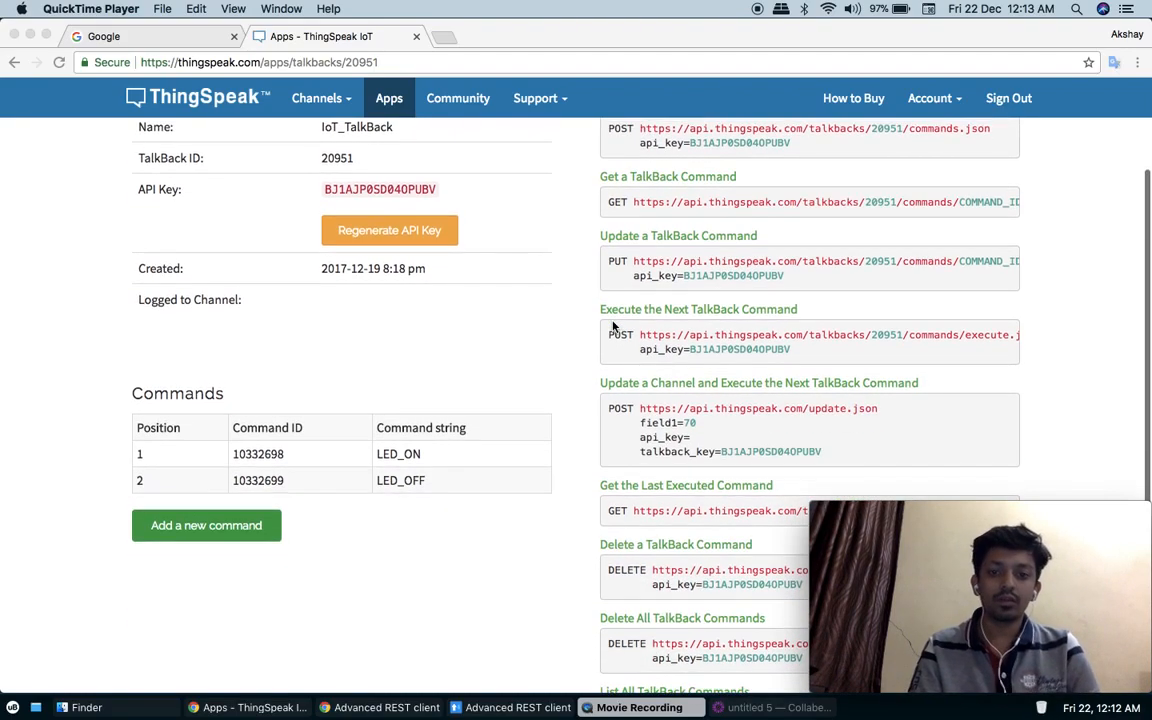
{"action": "scroll", "coordinate": [559, 390], "scroll_direction": "up", "scroll_amount": 1}
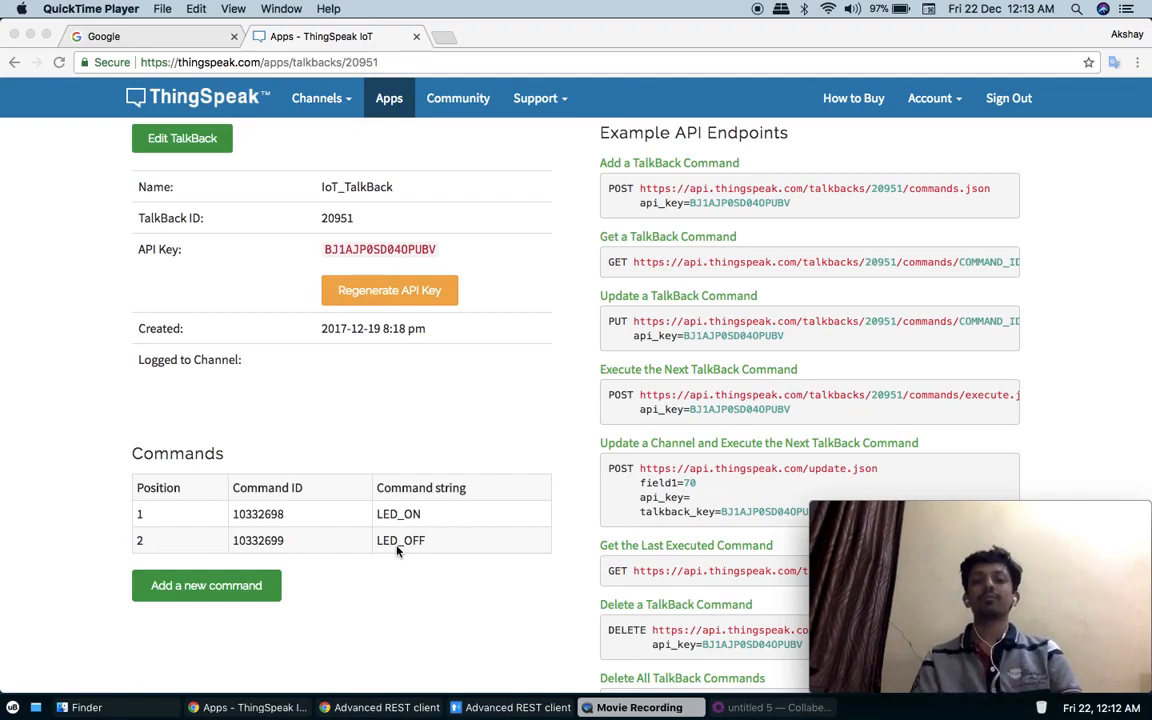
{"action": "scroll", "coordinate": [398, 548], "scroll_direction": "down", "scroll_amount": 1}
{"action": "scroll", "coordinate": [390, 550], "scroll_direction": "up", "scroll_amount": 3}
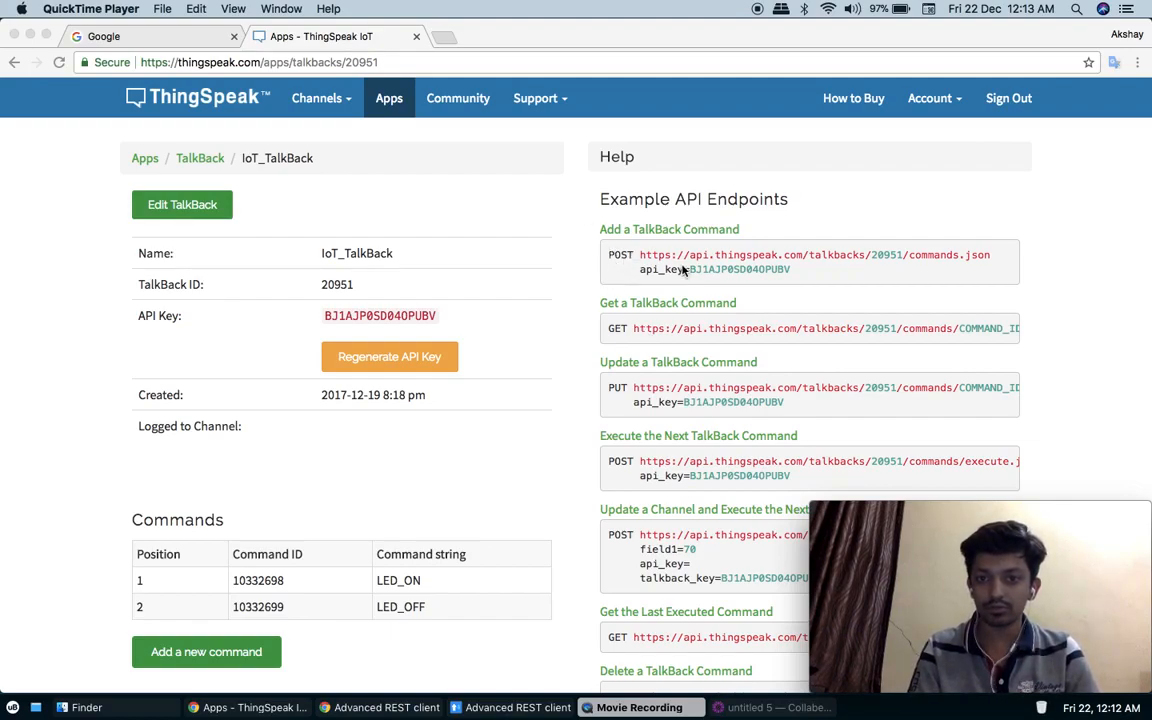
{"action": "scroll", "coordinate": [630, 305], "scroll_direction": "down", "scroll_amount": 1}
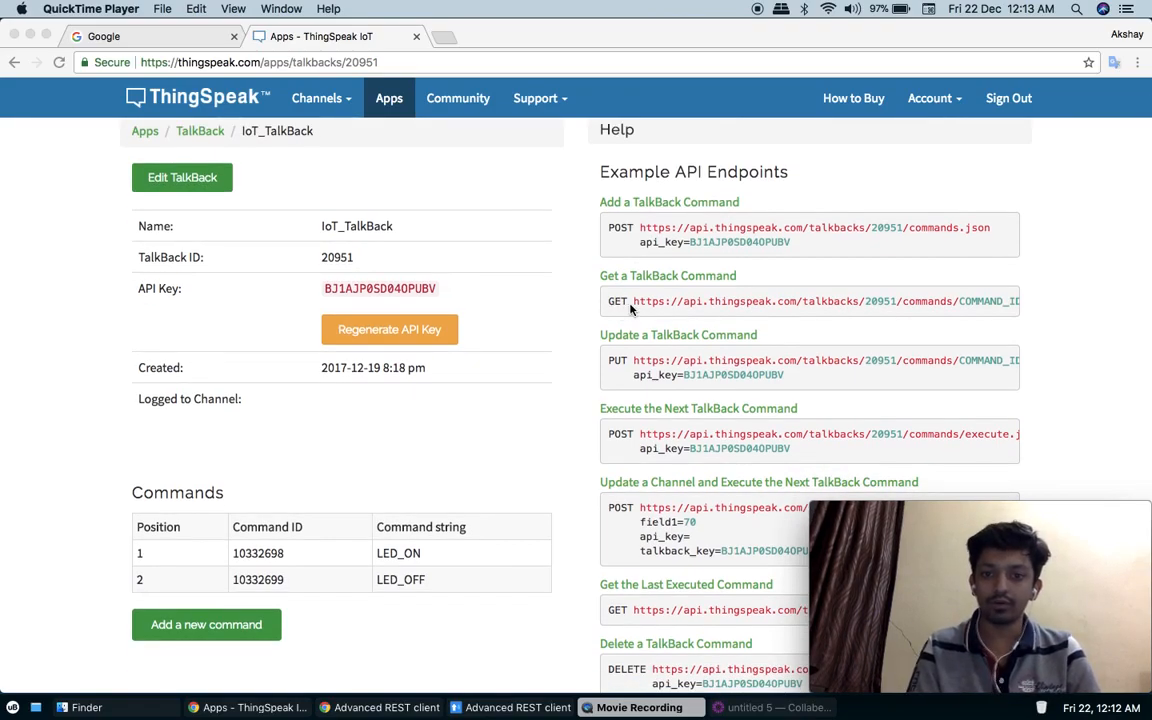
{"action": "scroll", "coordinate": [630, 310], "scroll_direction": "down", "scroll_amount": 1}
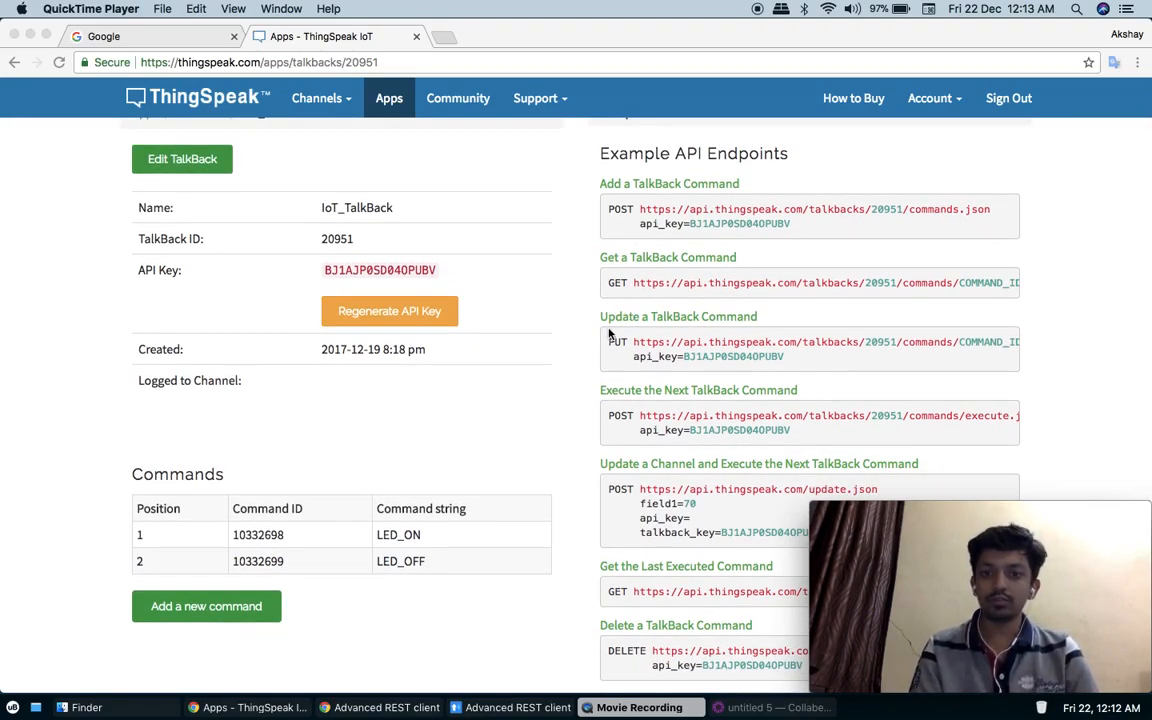
{"action": "scroll", "coordinate": [609, 335], "scroll_direction": "down", "scroll_amount": 1}
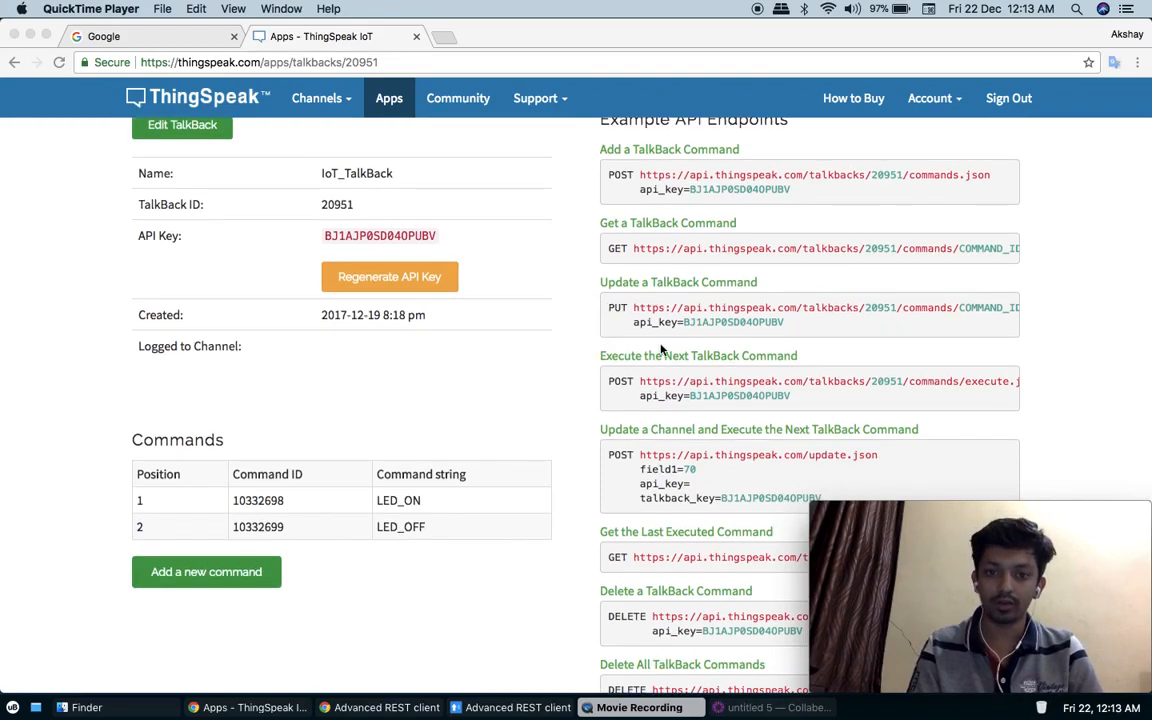
{"action": "scroll", "coordinate": [620, 310], "scroll_direction": "down", "scroll_amount": 2}
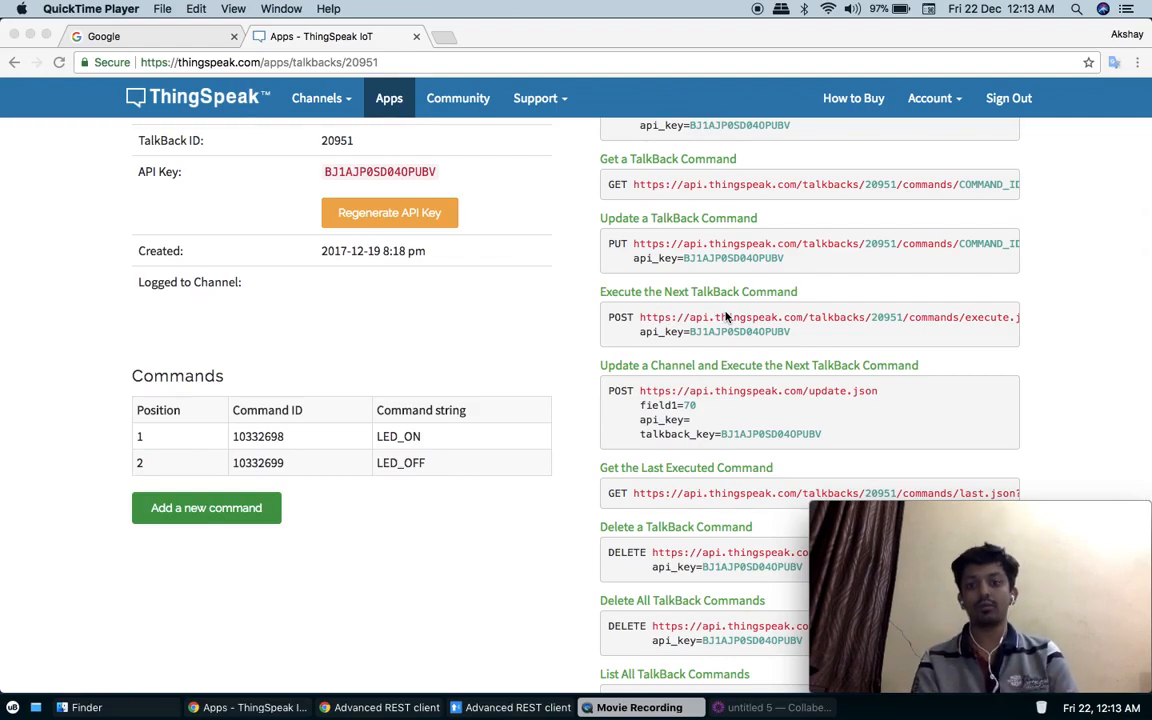
{"action": "scroll", "coordinate": [726, 317], "scroll_direction": "down", "scroll_amount": 1}
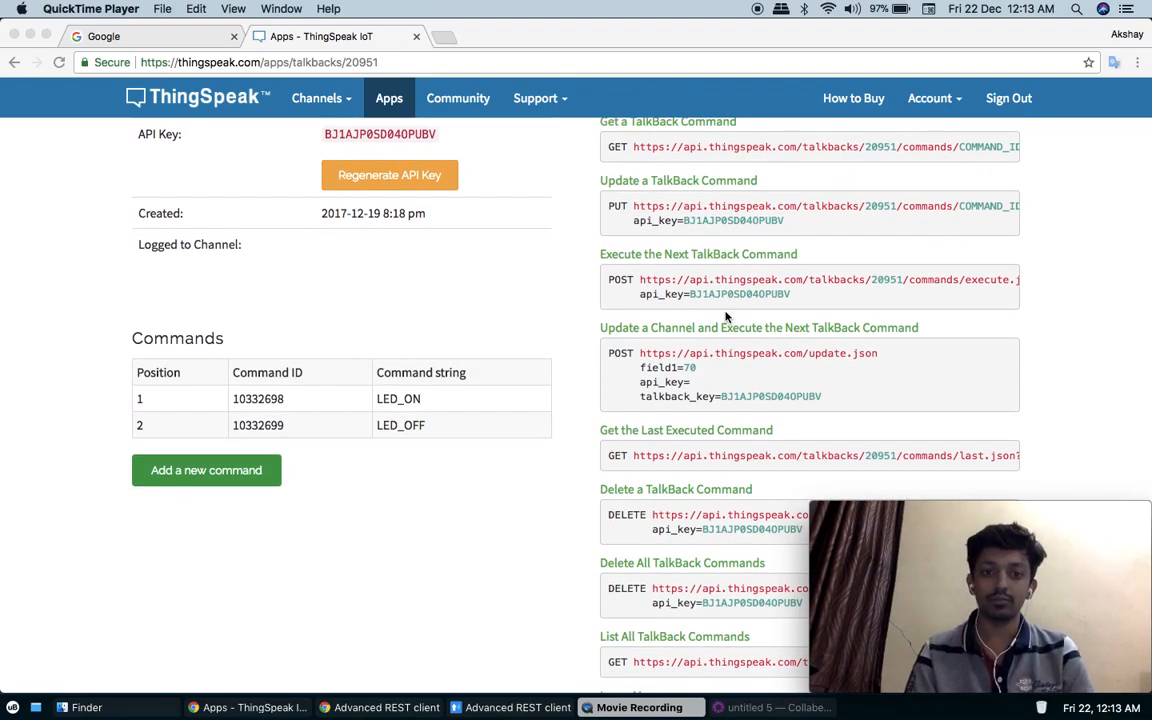
{"action": "scroll", "coordinate": [726, 317], "scroll_direction": "up", "scroll_amount": 3}
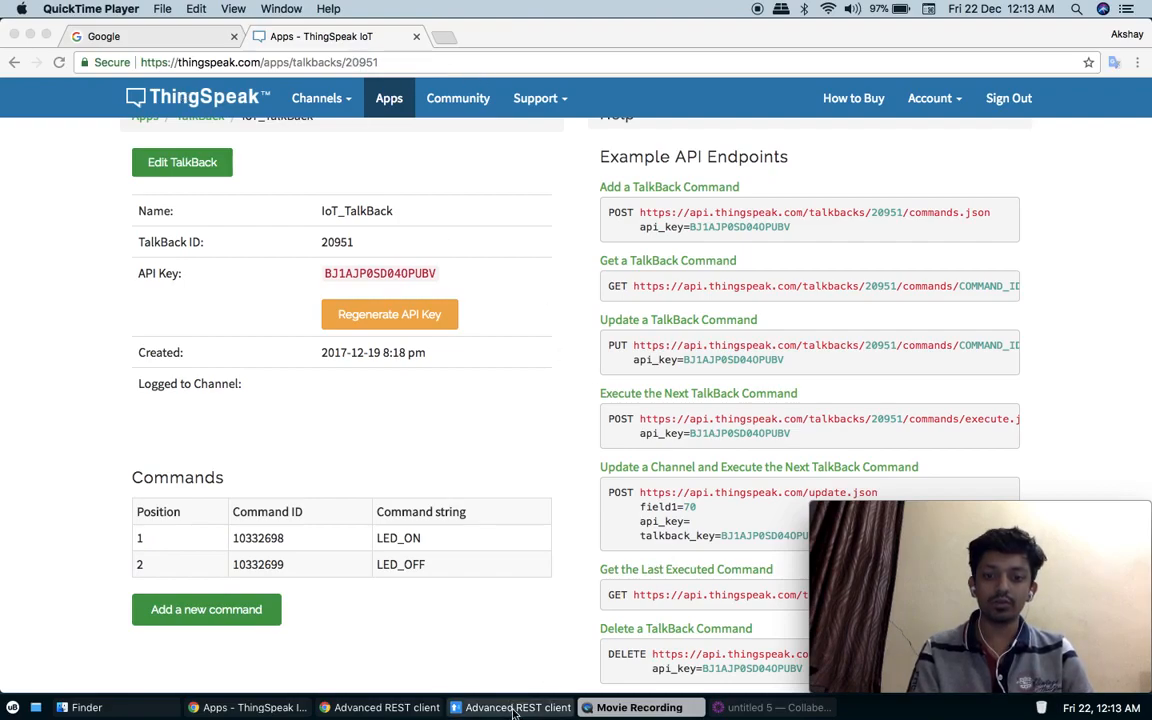
- Search the web for "Advanced Rest Client" and view its Chrome Web Store listing
{"action": "left_click", "coordinate": [448, 39]}
{"action": "type", "text": "Advanced Rest"}
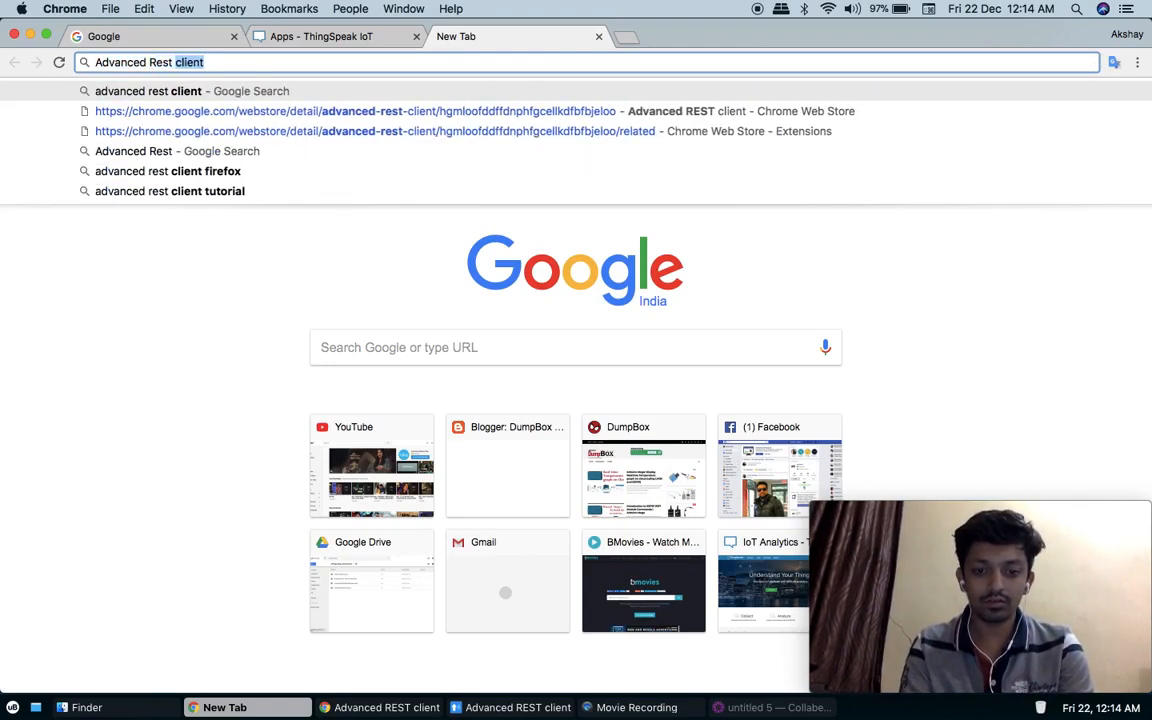
{"action": "type", "text": " Client"}
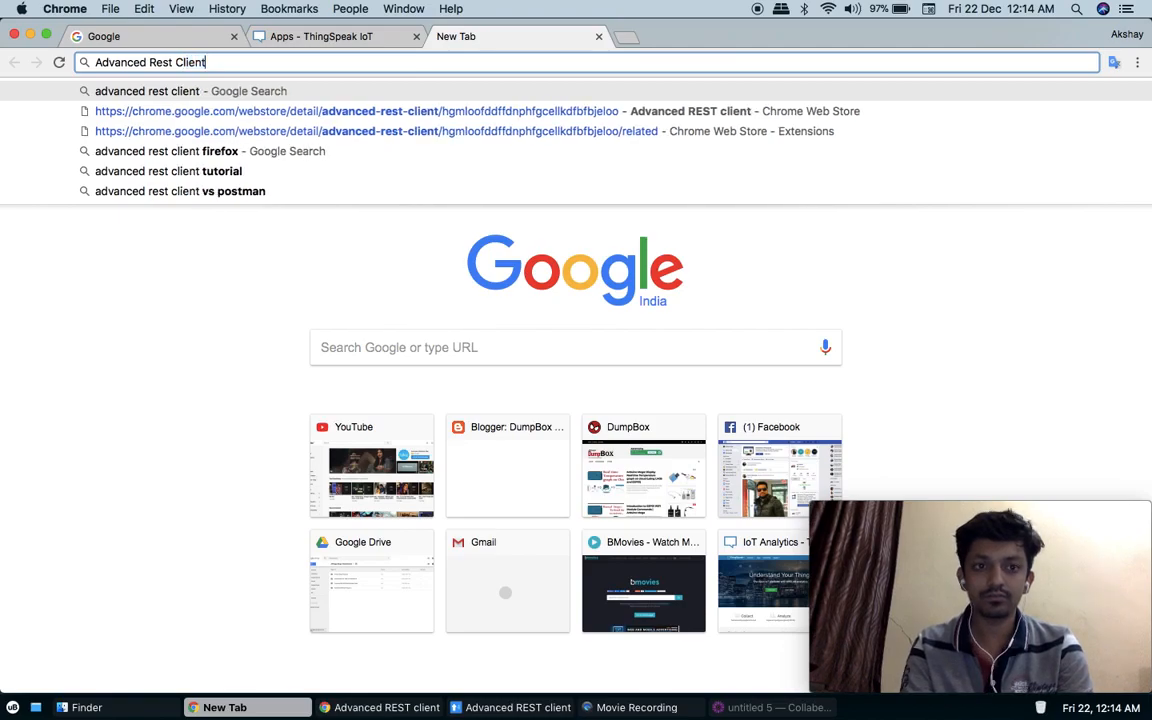
{"action": "key", "text": "Return"}
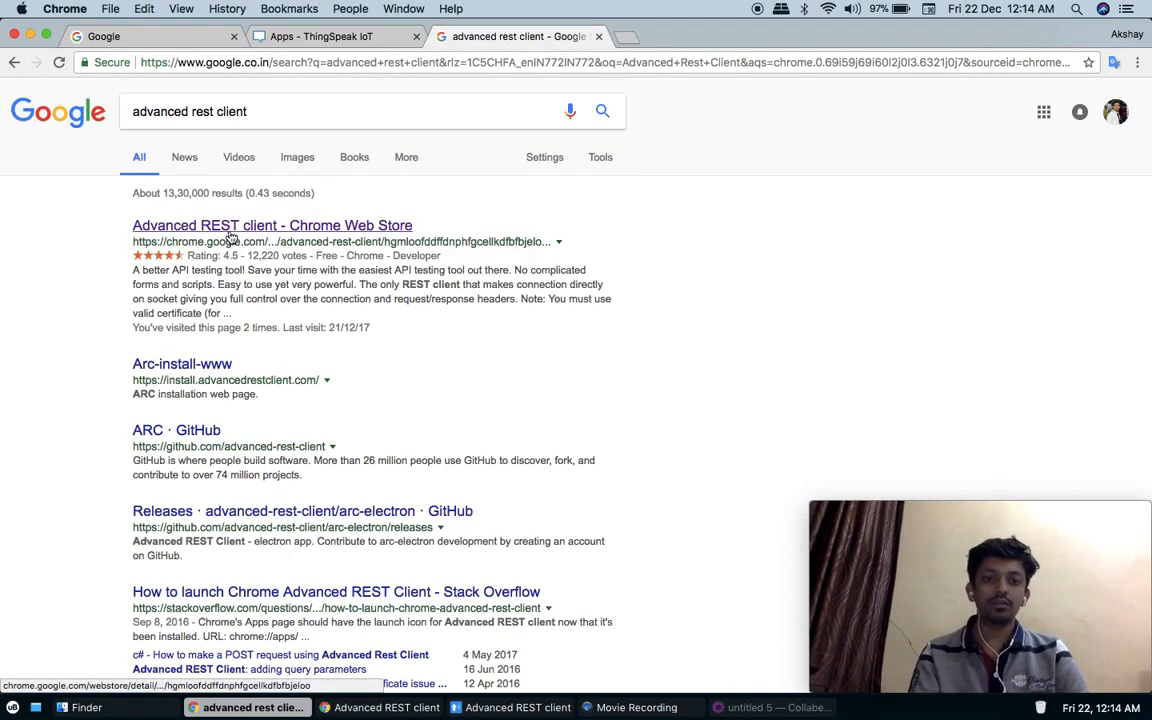
{"action": "left_click", "coordinate": [229, 226]}
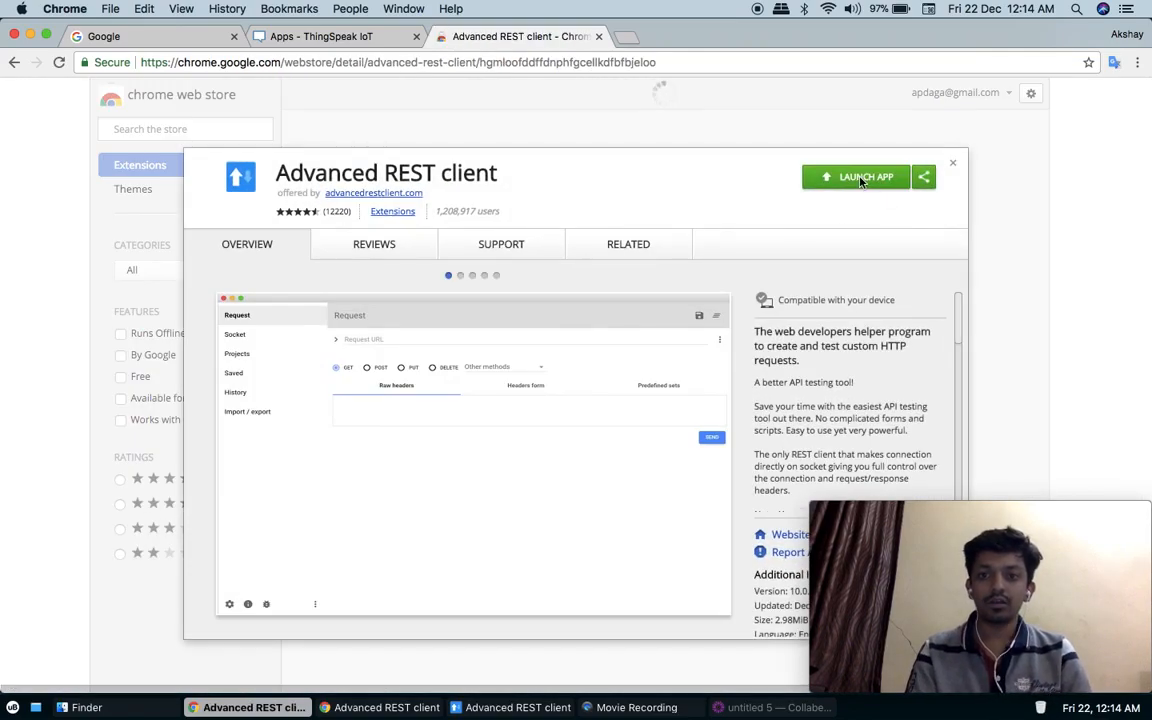
{"action": "left_click", "coordinate": [865, 181]}
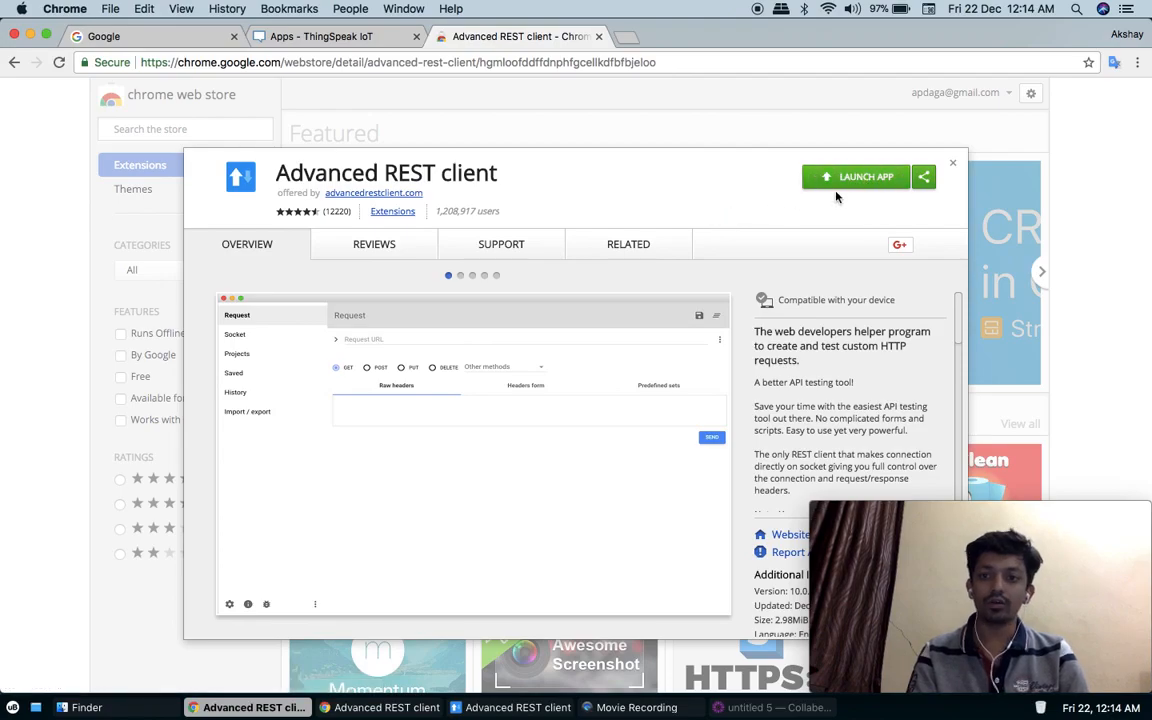
{"action": "left_click", "coordinate": [953, 166]}
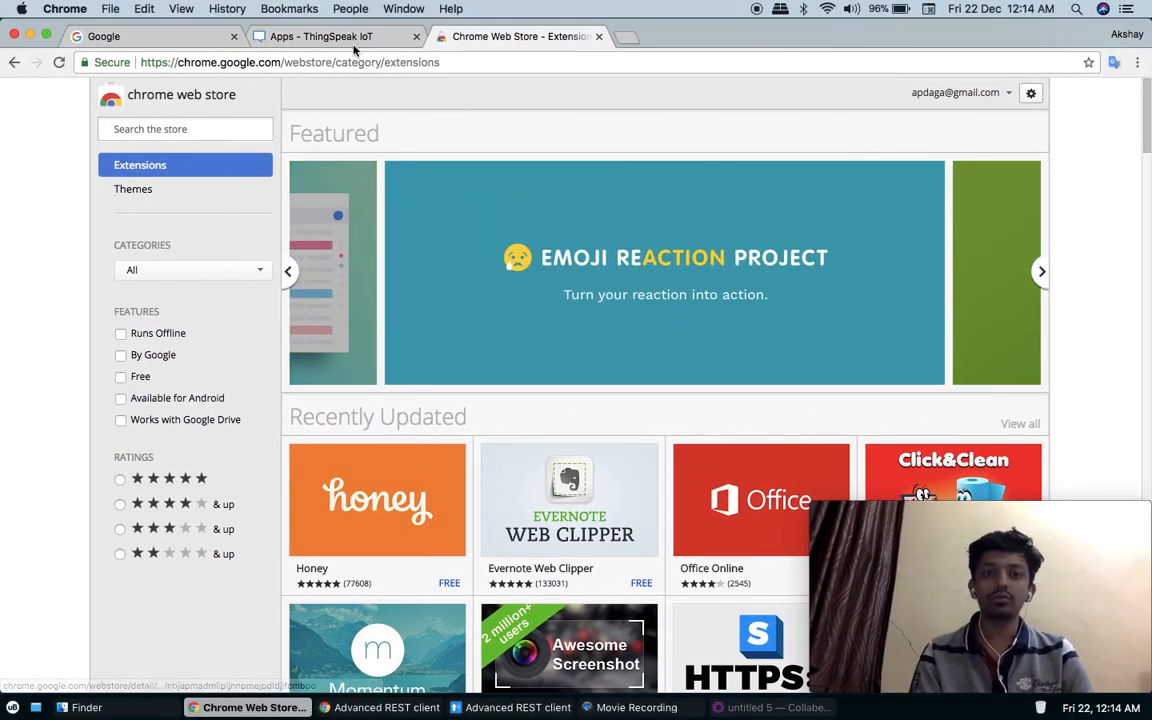
- Return to the IoT_TalkBack page and highlight the LED_OFF command string in the commands table
{"action": "left_click", "coordinate": [345, 36]}
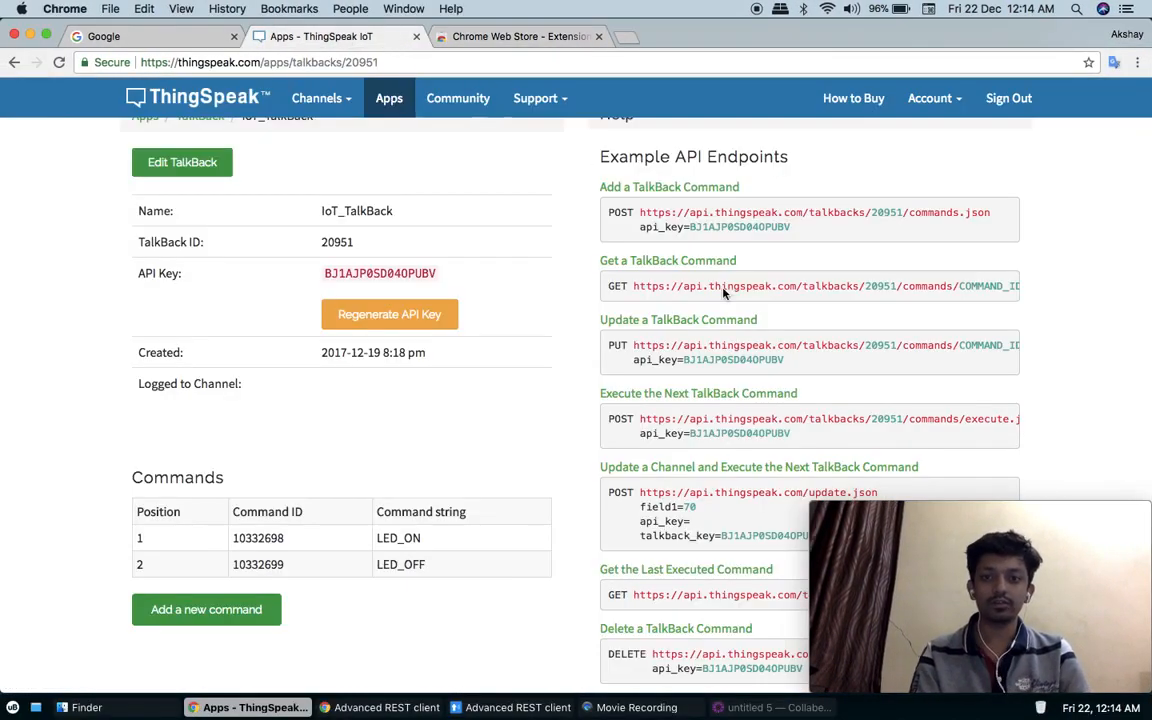
{"action": "scroll", "coordinate": [621, 317], "scroll_direction": "down", "scroll_amount": 1}
{"action": "scroll", "coordinate": [621, 317], "scroll_direction": "down", "scroll_amount": 1}
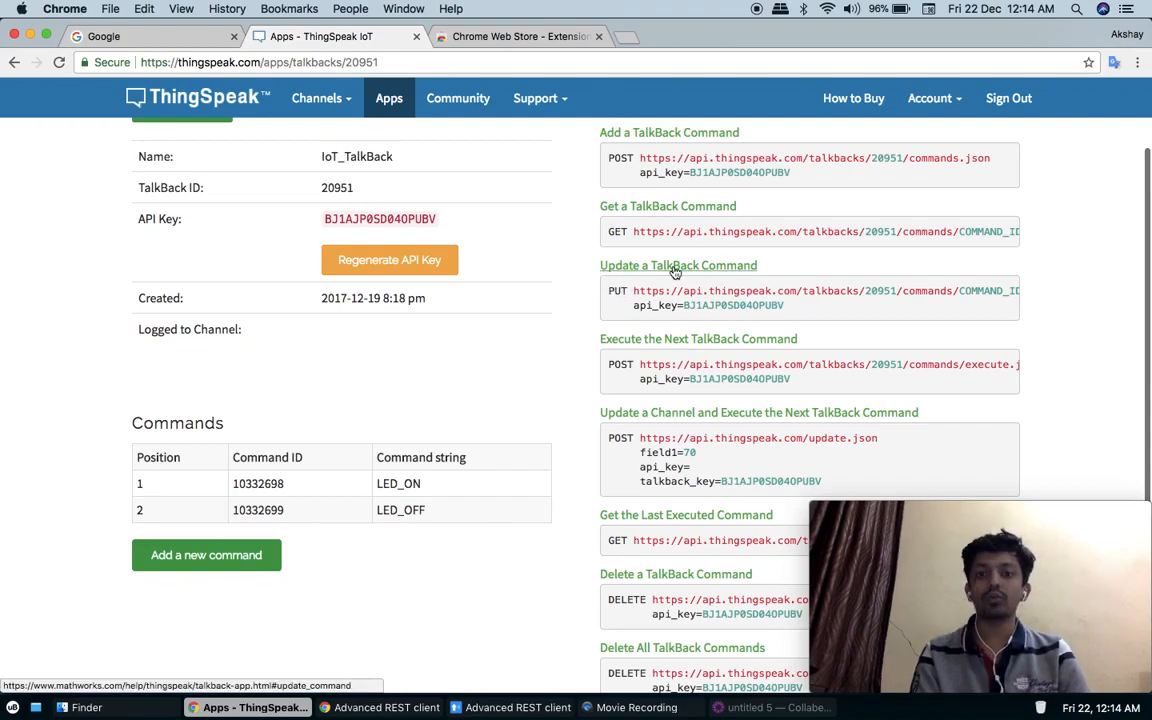
{"action": "scroll", "coordinate": [452, 527], "scroll_direction": "down", "scroll_amount": 3}
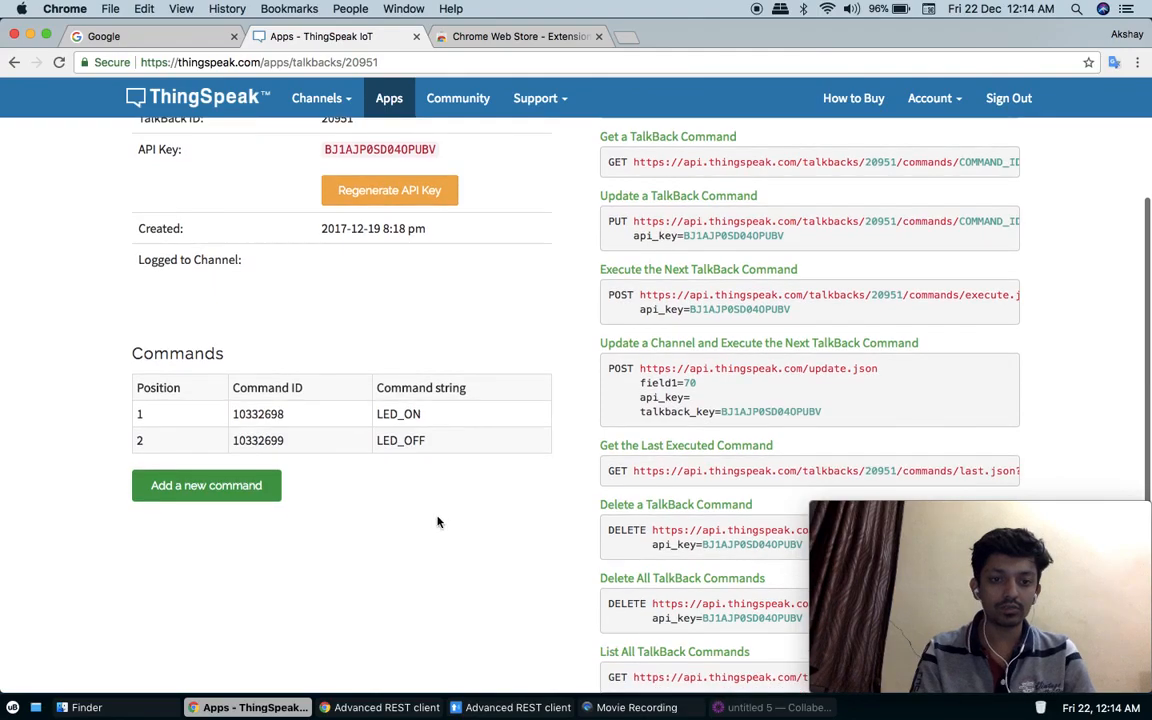
{"action": "double_click", "coordinate": [397, 443]}
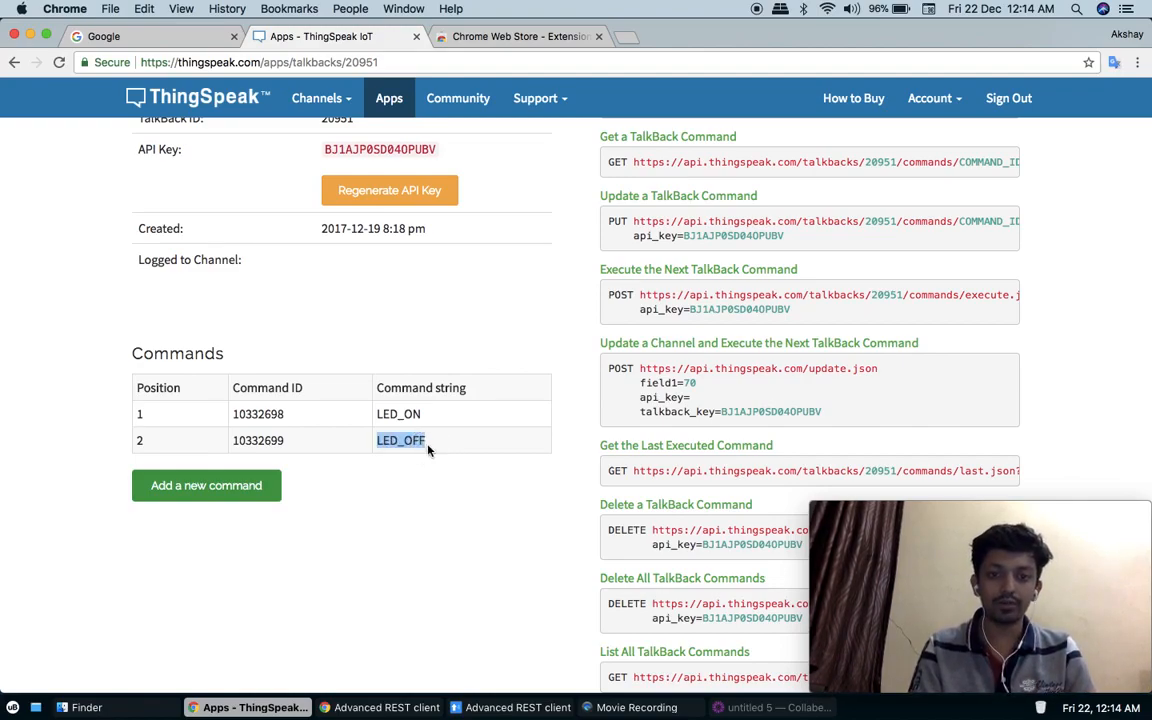
{"action": "left_click", "coordinate": [389, 475]}
{"action": "double_click", "coordinate": [386, 440]}
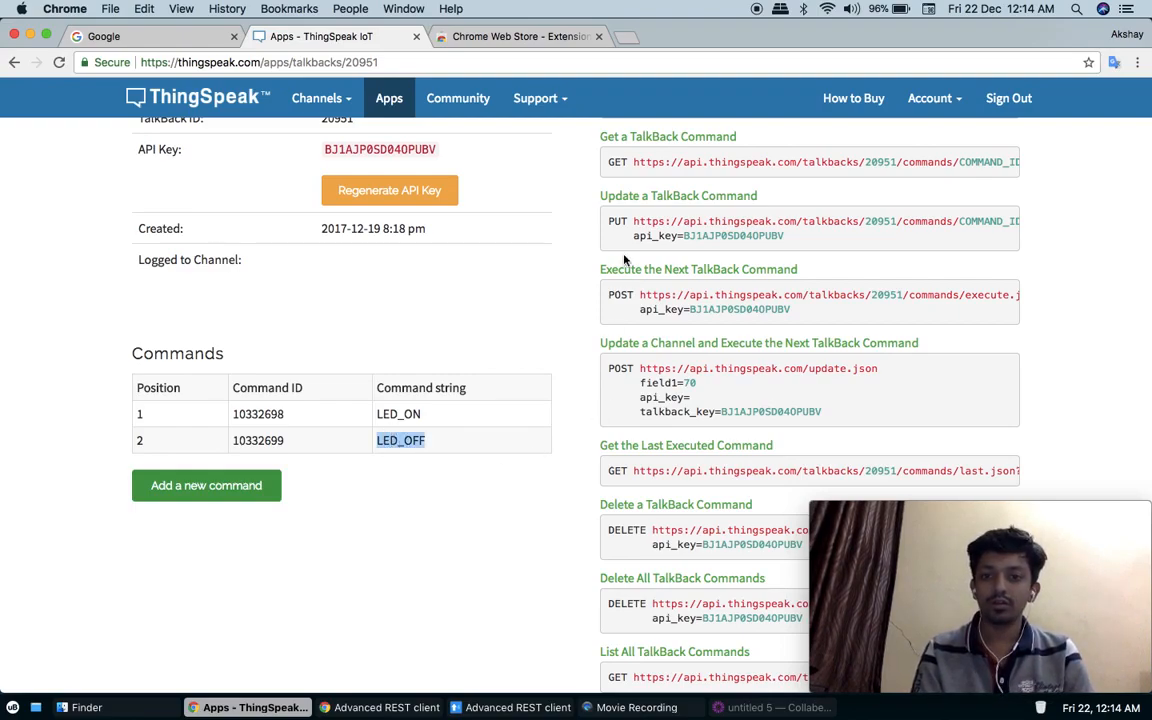
- Copy the Update a TalkBack Command endpoint with its API key into Advanced REST client as the URL of a PUT request
{"action": "left_click_drag", "start_coordinate": [632, 222], "coordinate": [797, 249]}
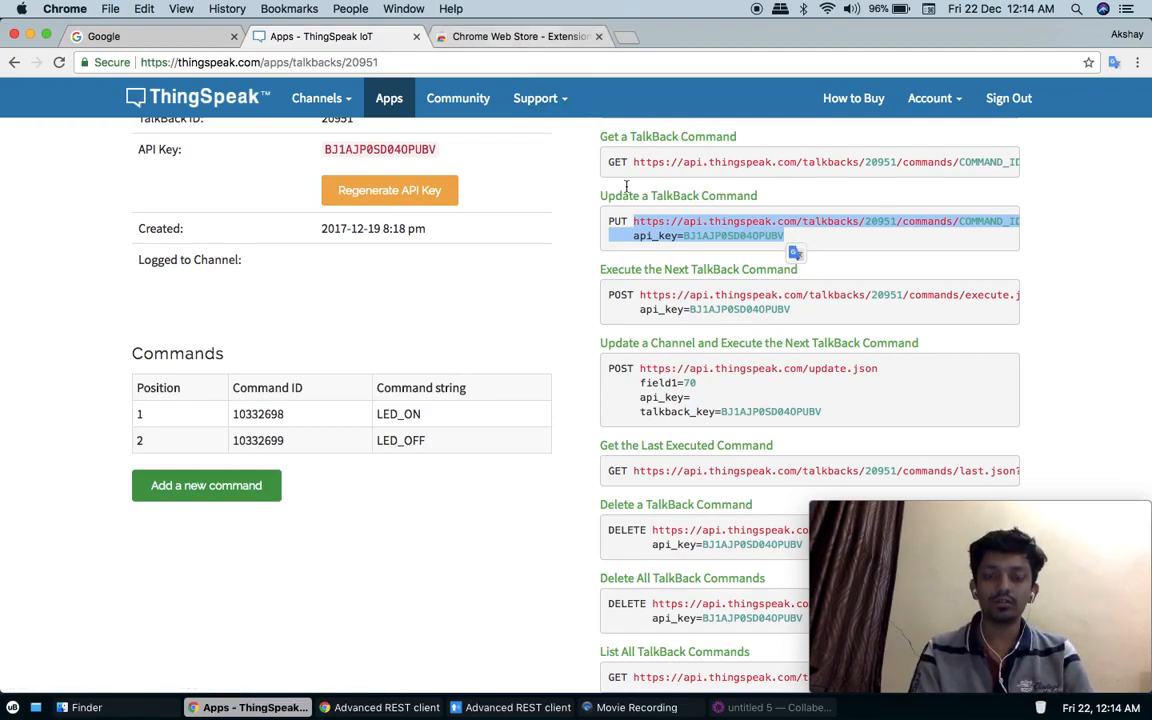
{"action": "scroll", "coordinate": [699, 229], "scroll_direction": "right", "scroll_amount": 1}
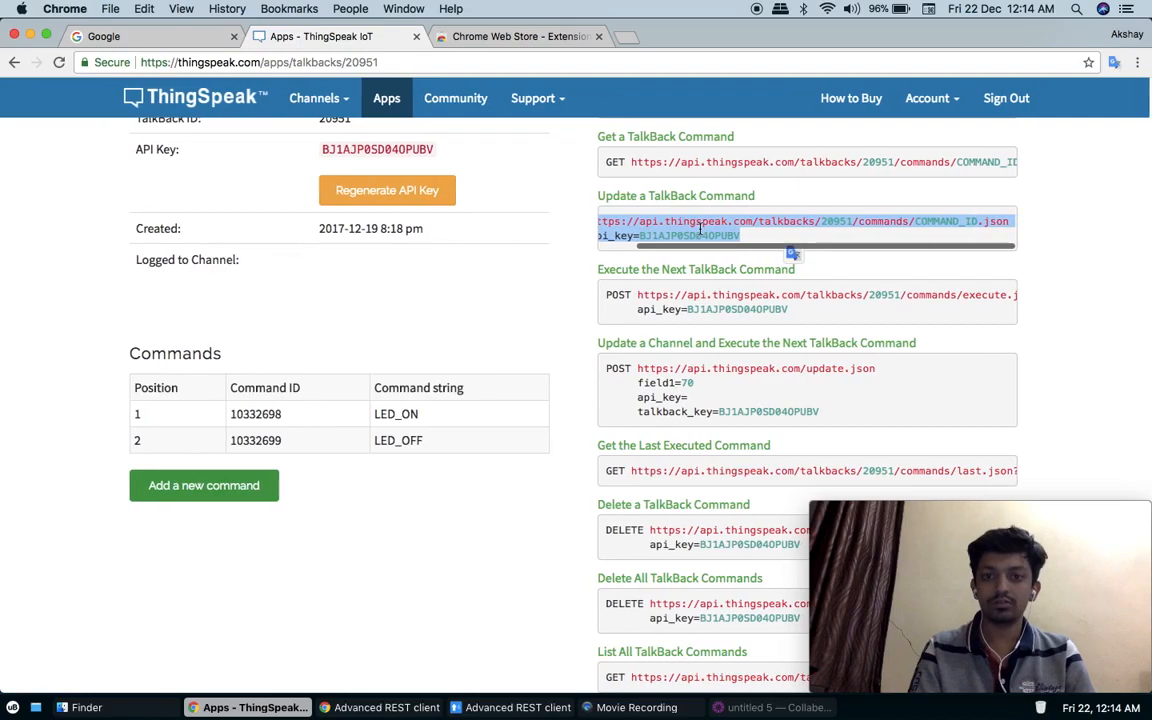
{"action": "key", "text": "ctrl+Right"}
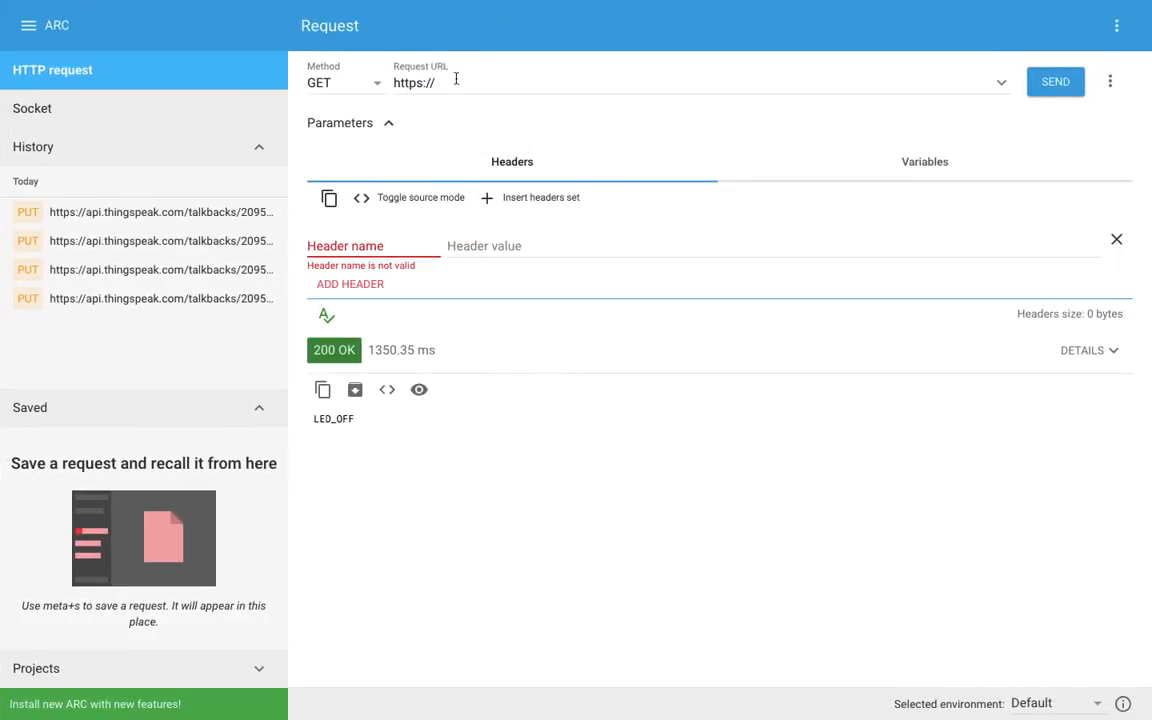
{"action": "left_click", "coordinate": [345, 85]}
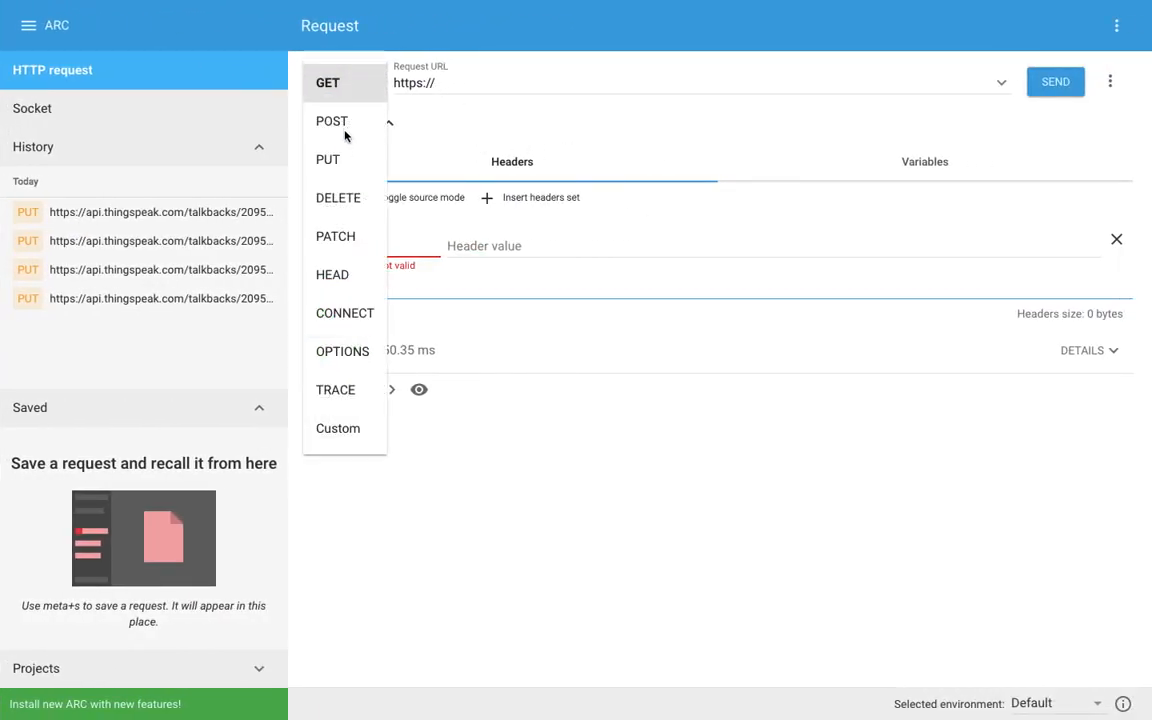
{"action": "left_click", "coordinate": [357, 157]}
{"action": "left_click", "coordinate": [469, 83]}
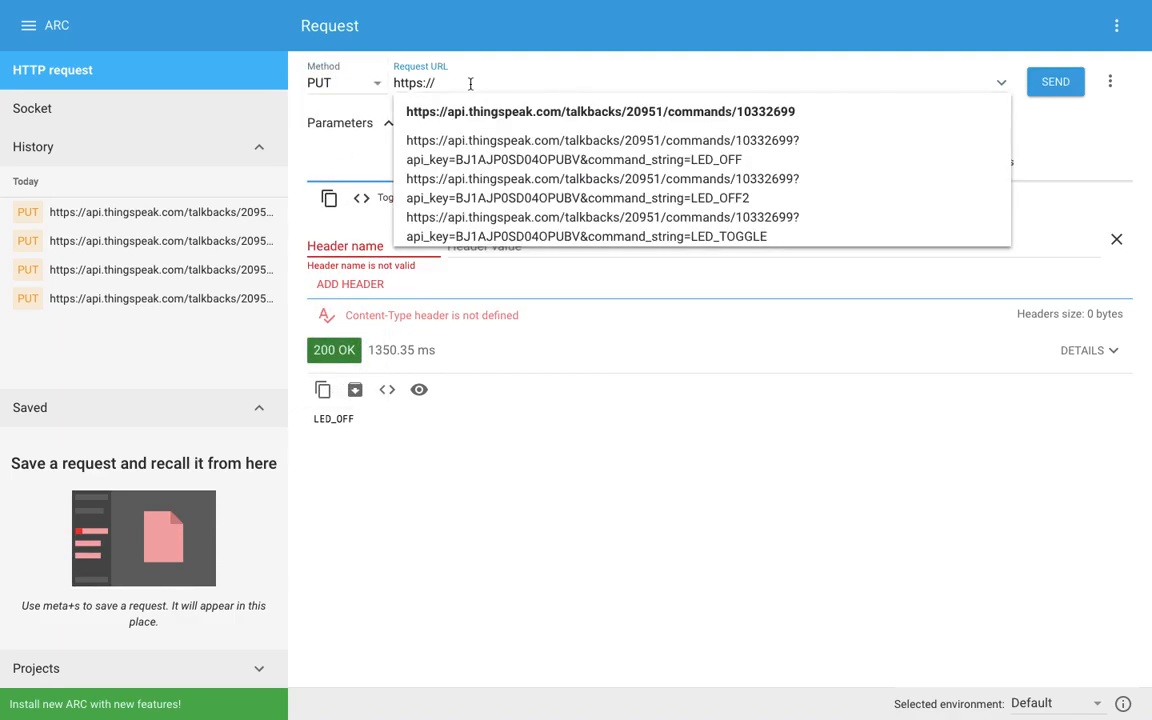
{"action": "key", "text": "ctrl+a"}
{"action": "key", "text": "ctrl+v"}
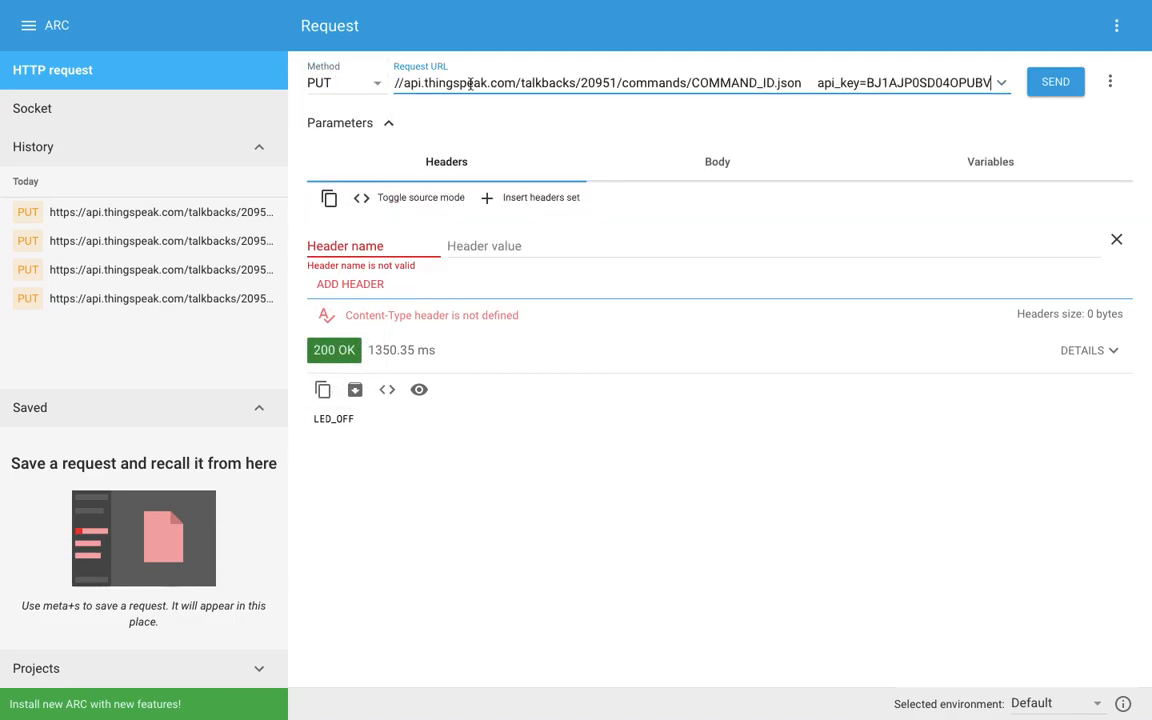
{"action": "left_click", "coordinate": [802, 83]}
{"action": "left_click_drag", "start_coordinate": [802, 83], "coordinate": [990, 84]}
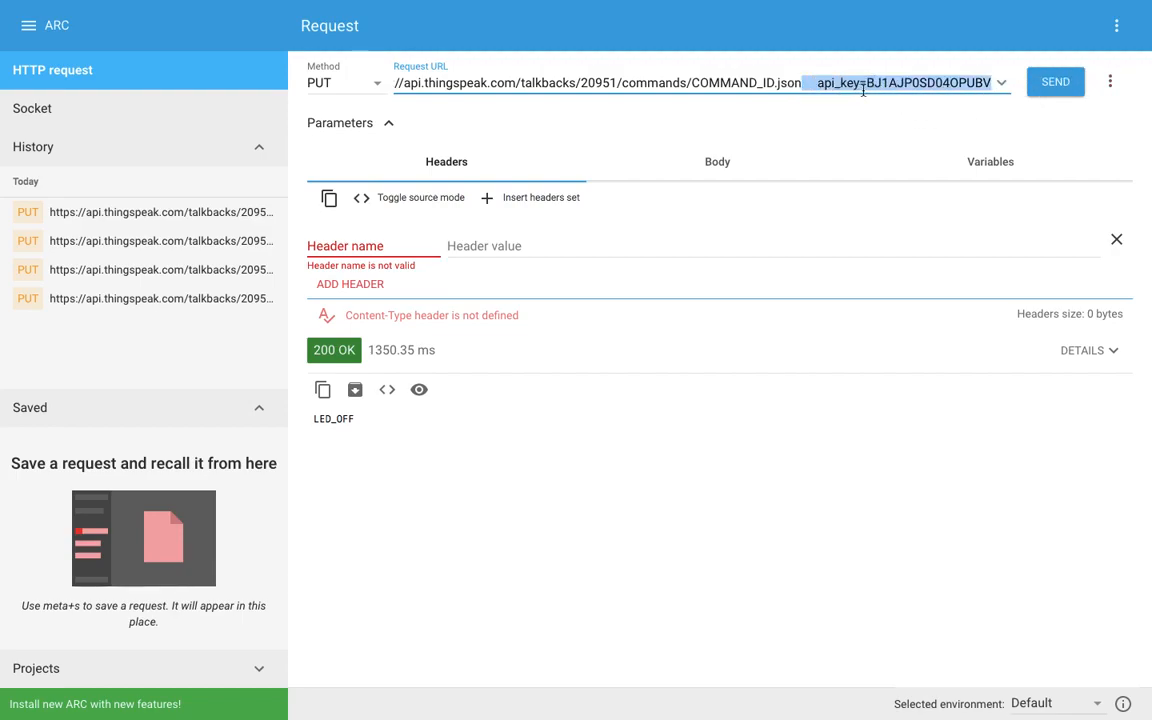
{"action": "left_click", "coordinate": [737, 103]}
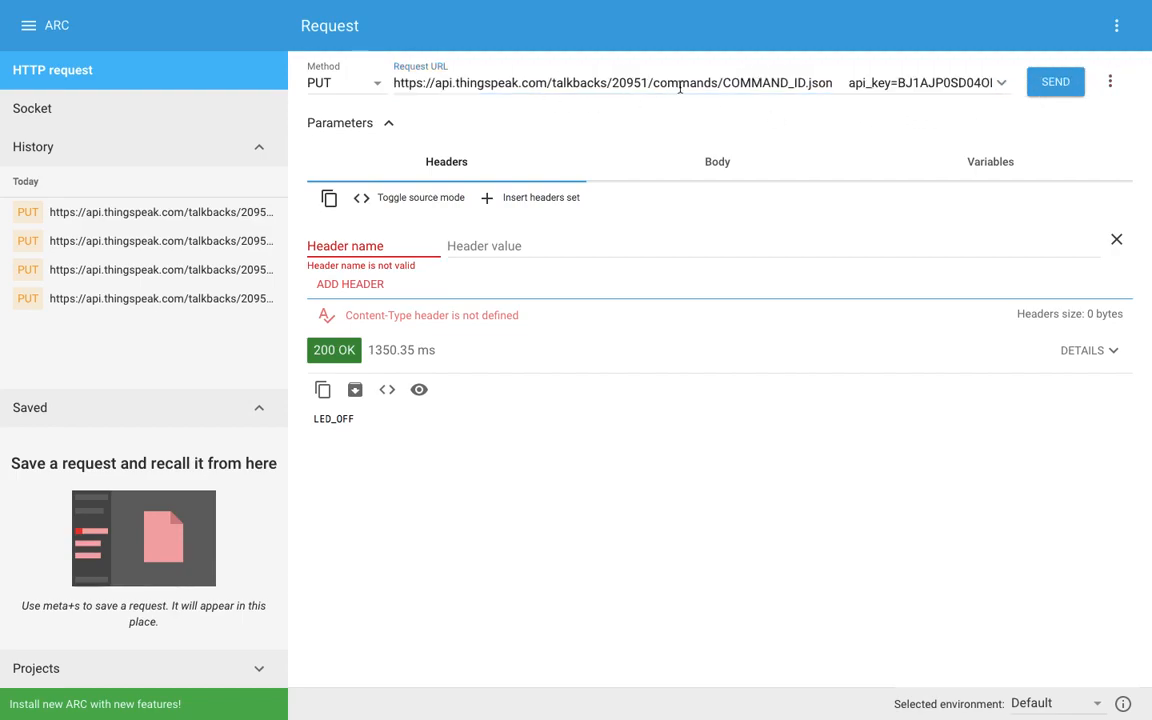
- Replace the COMMAND_ID placeholder in the request URL with LED_OFF's command ID, 10332699, and remove the .json extension
{"action": "double_click", "coordinate": [775, 83]}
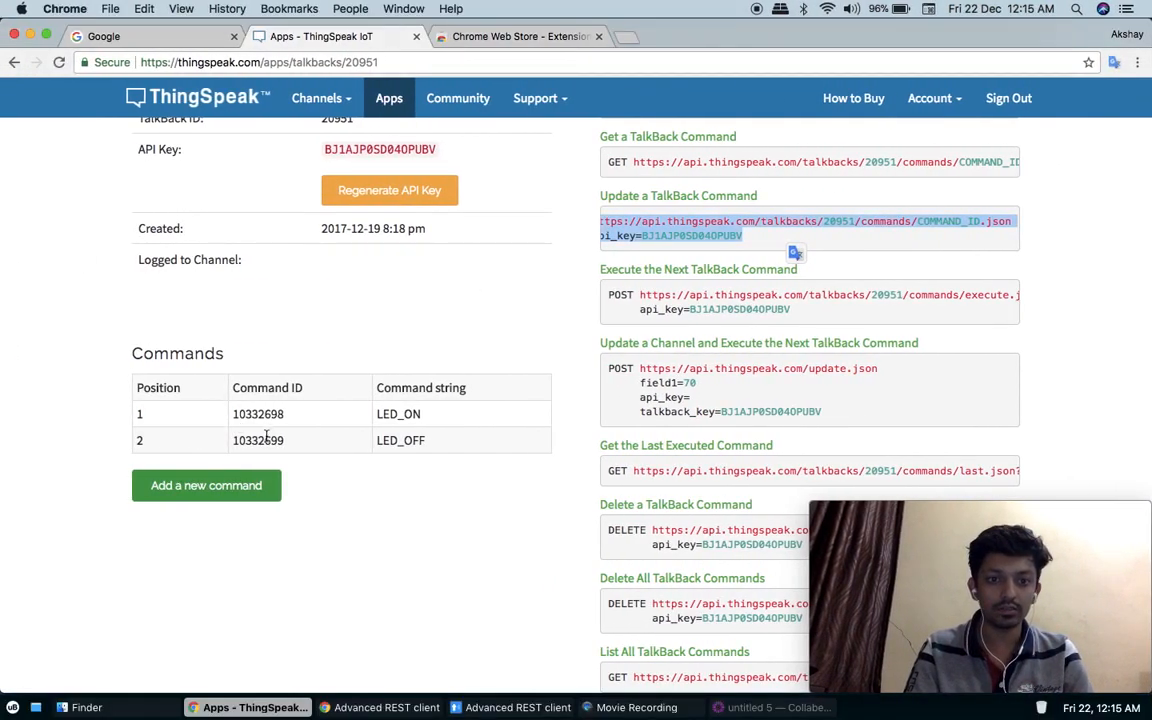
{"action": "double_click", "coordinate": [264, 440]}
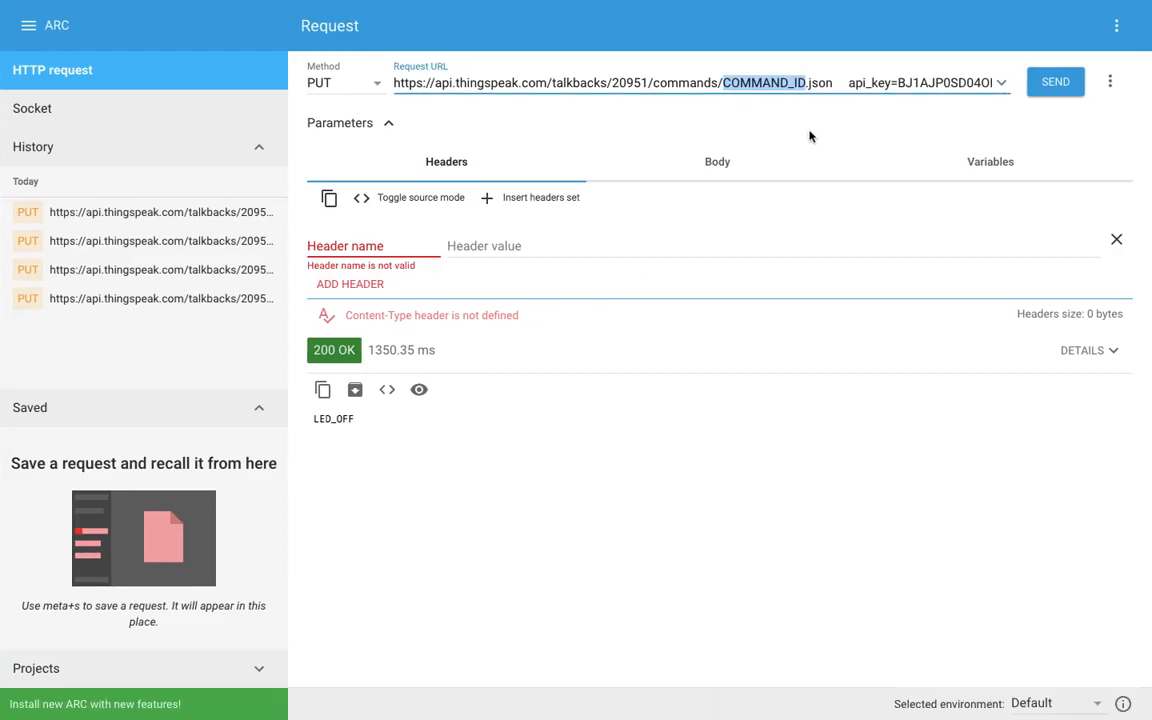
{"action": "type", "text": "10332699"}
{"action": "left_click", "coordinate": [809, 83]}
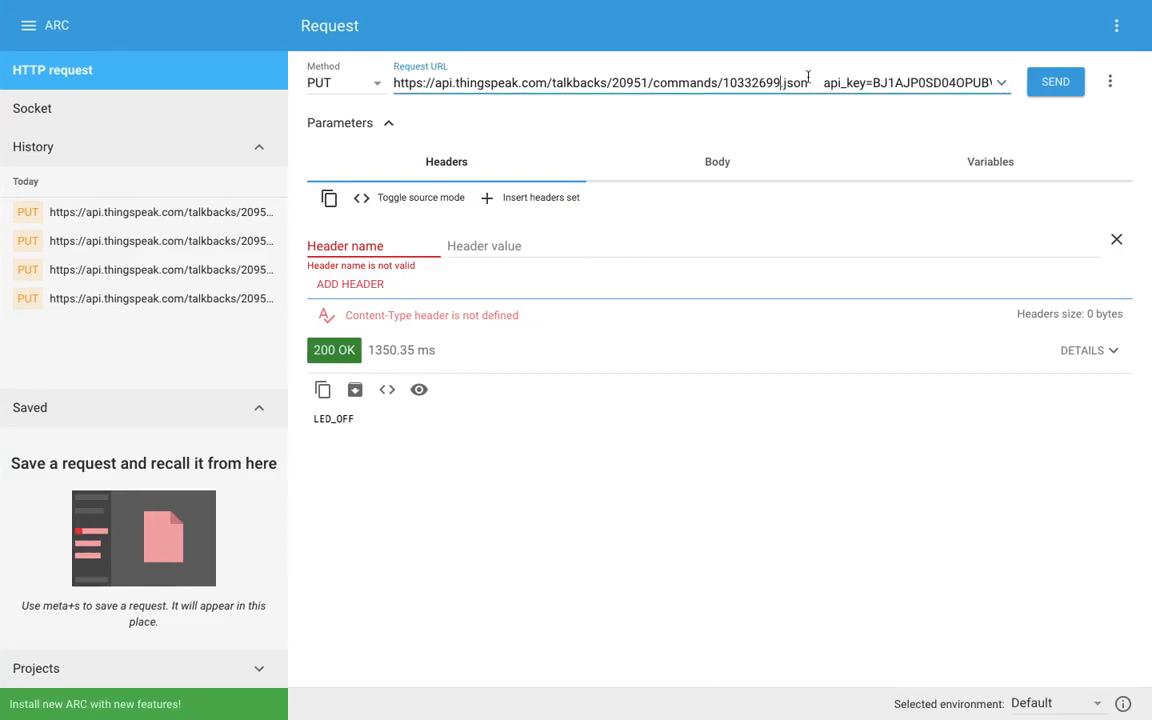
{"action": "key", "text": "BackSpace"}
{"action": "key", "text": "BackSpace"}
{"action": "key", "text": "BackSpace"}
{"action": "key", "text": "BackSpace"}
{"action": "key", "text": "BackSpace"}
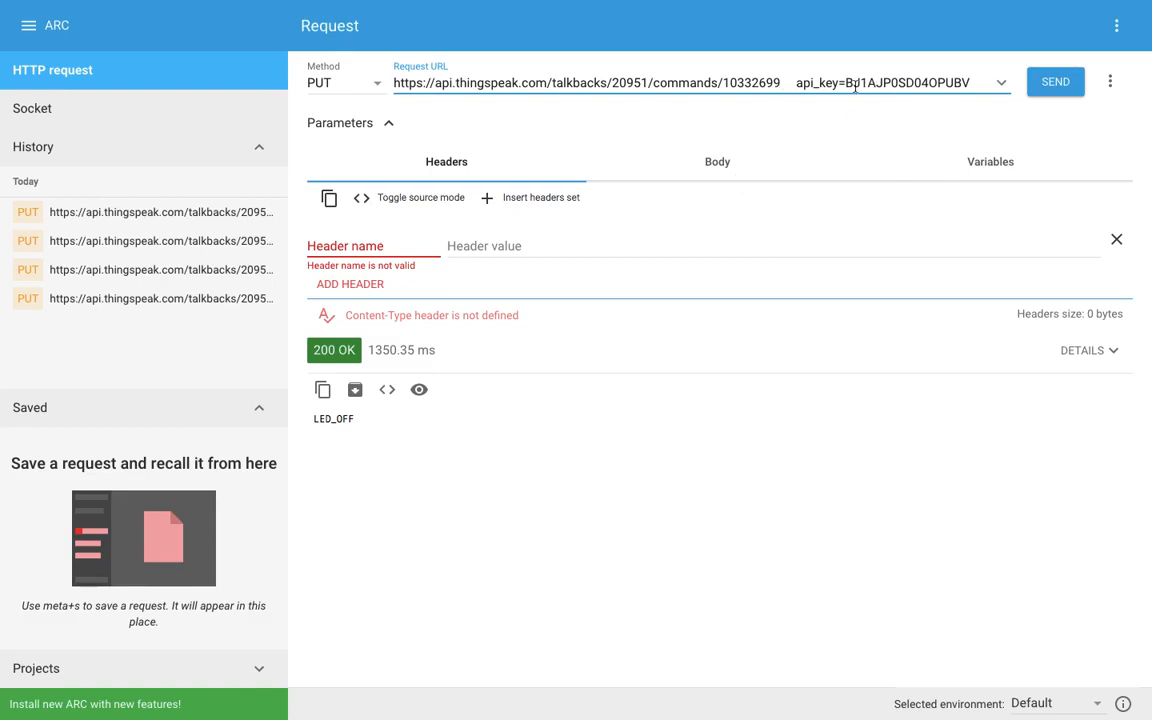
- Set the request's body content type to application/x-www-form-urlencoded with the form data (www-url-form-encoded) editor view
{"action": "left_click", "coordinate": [717, 166]}
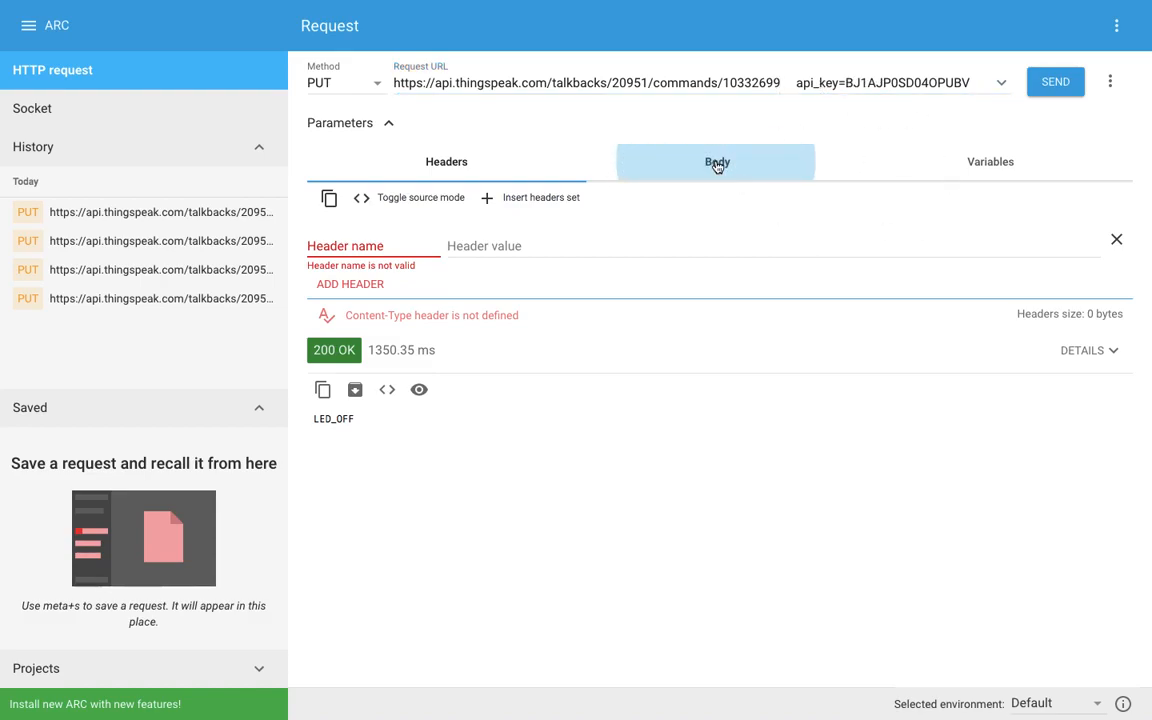
{"action": "left_click", "coordinate": [447, 218]}
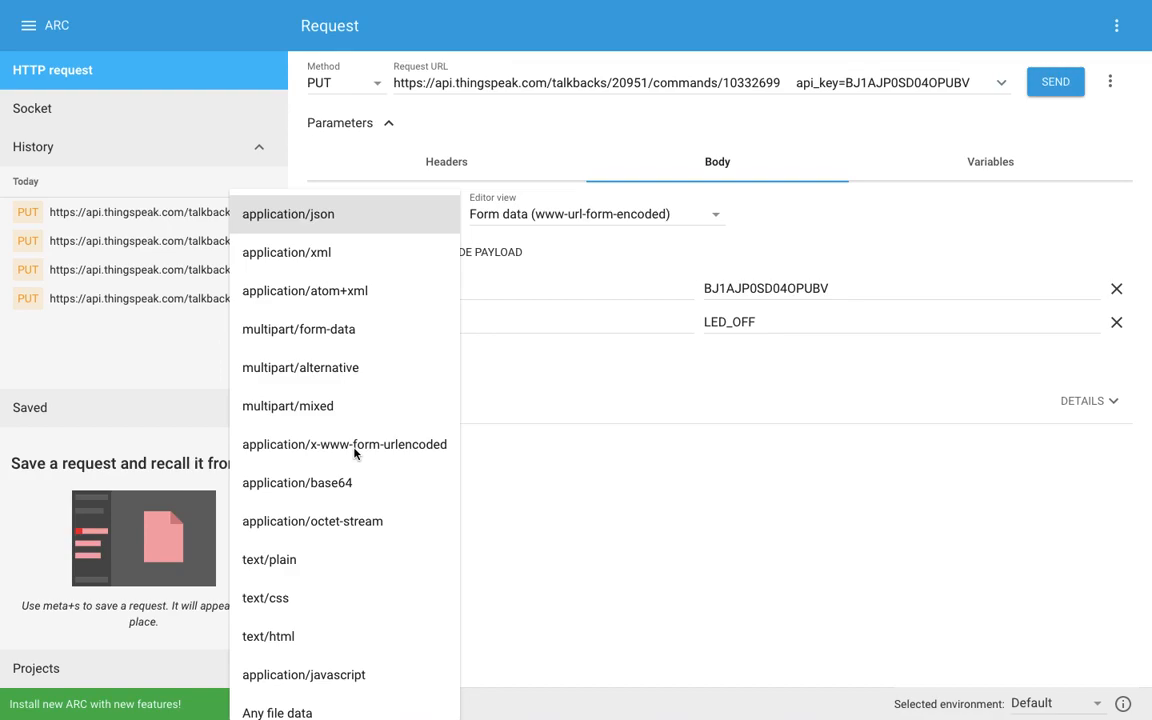
{"action": "left_click", "coordinate": [347, 450]}
{"action": "left_click", "coordinate": [594, 212]}
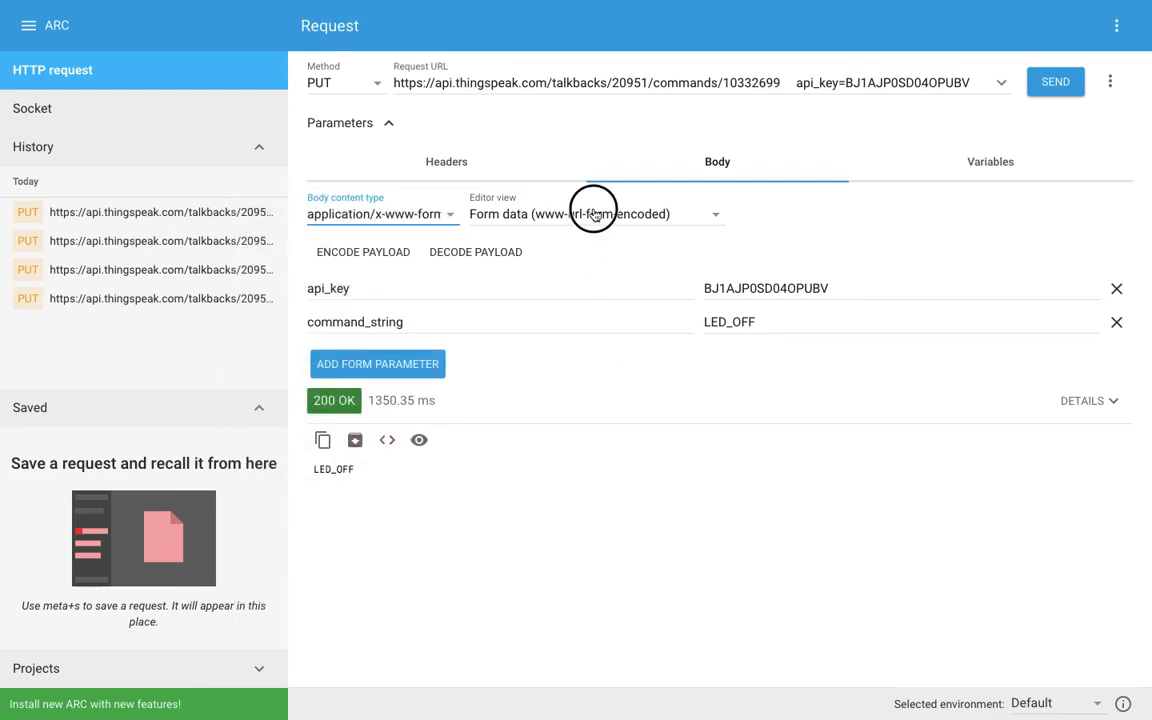
{"action": "left_click", "coordinate": [871, 224]}
- Fill the body's api_key form parameter with the API key from the request URL
{"action": "double_click", "coordinate": [328, 288]}
{"action": "left_click", "coordinate": [329, 287]}
{"action": "double_click", "coordinate": [808, 83]}
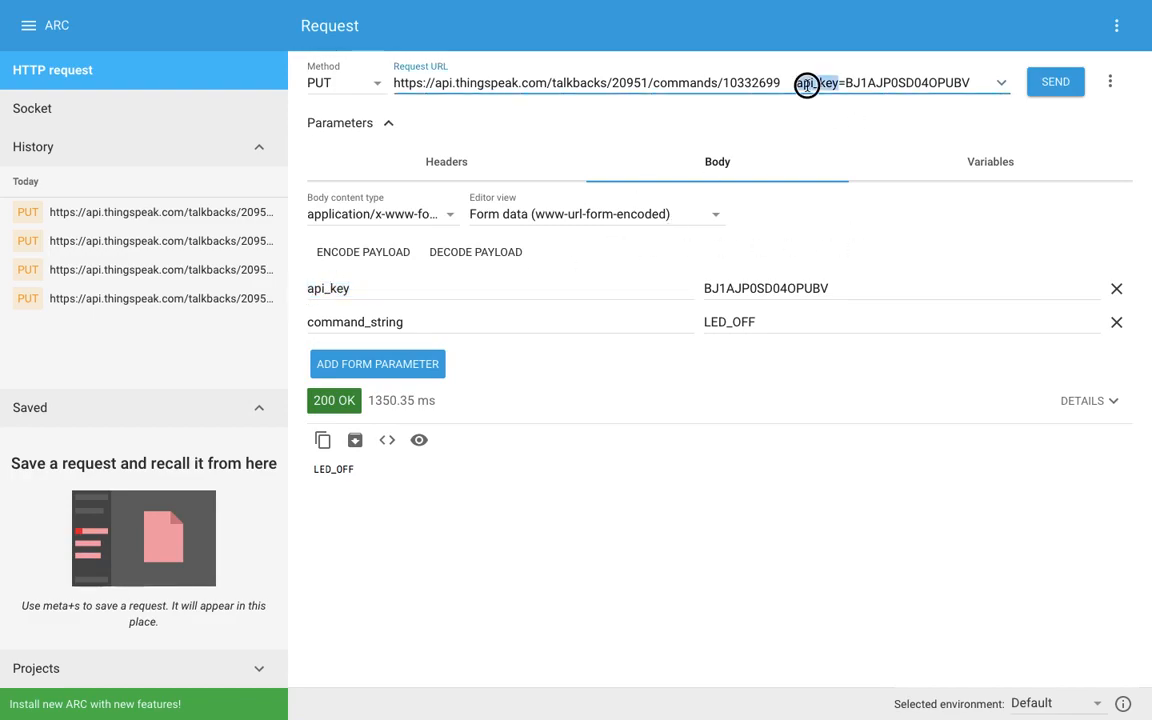
{"action": "double_click", "coordinate": [318, 288]}
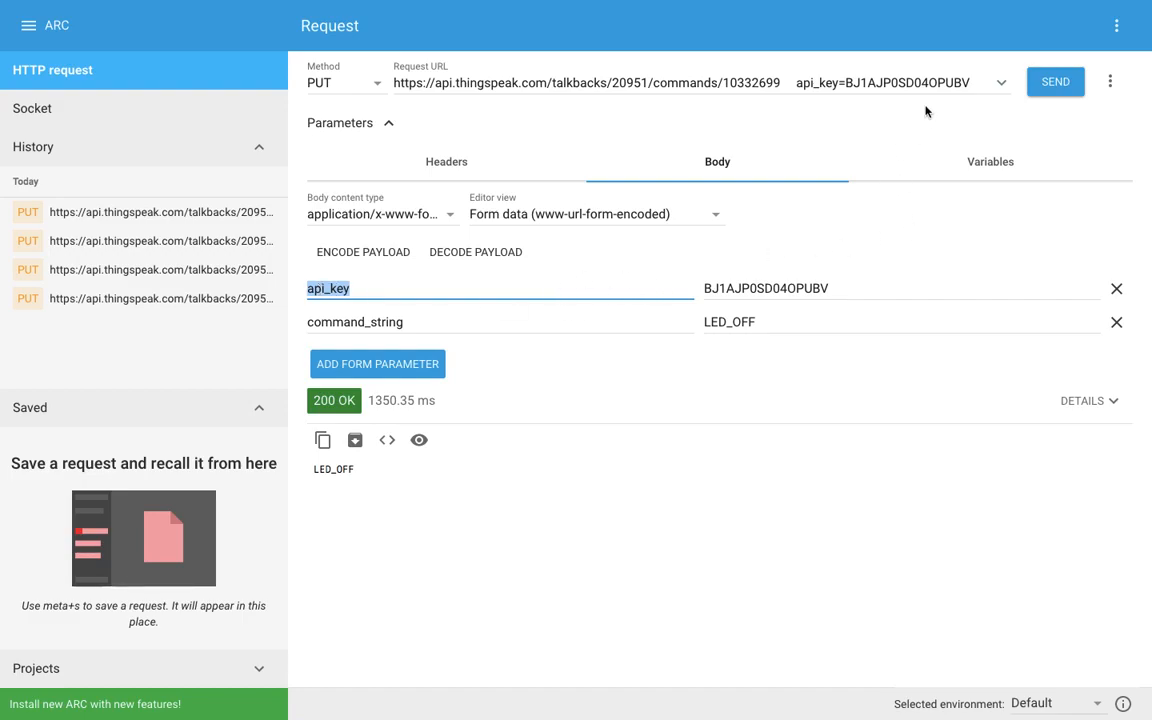
{"action": "double_click", "coordinate": [900, 82]}
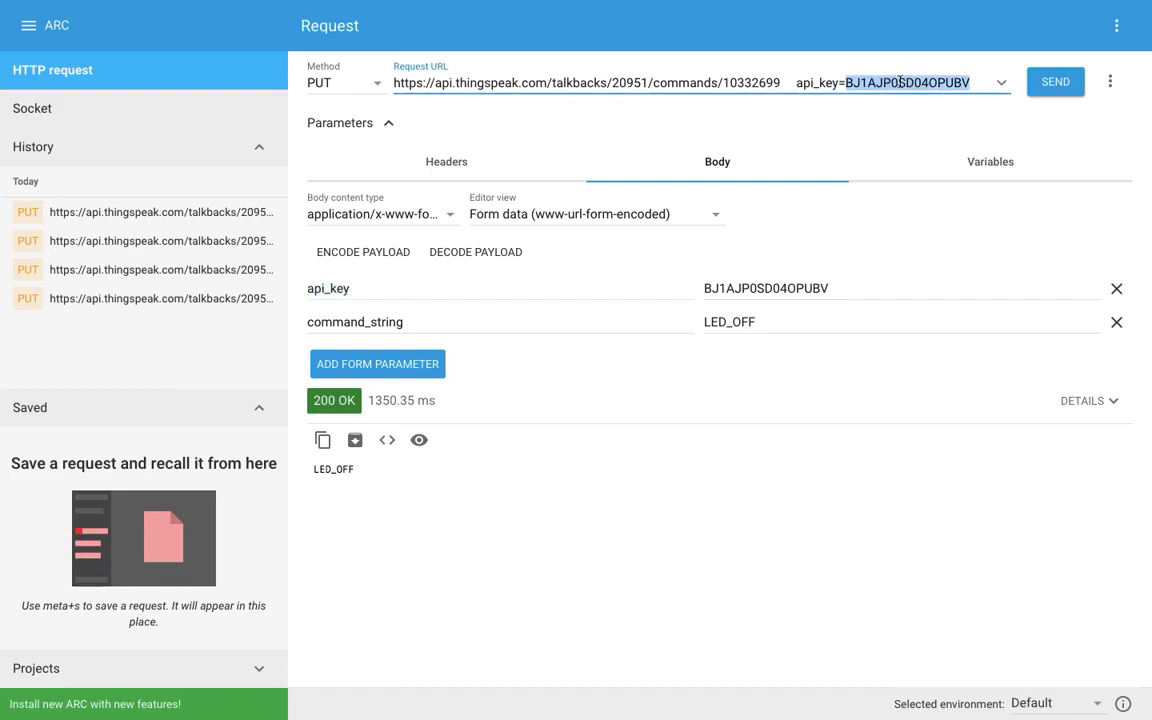
{"action": "double_click", "coordinate": [773, 284]}
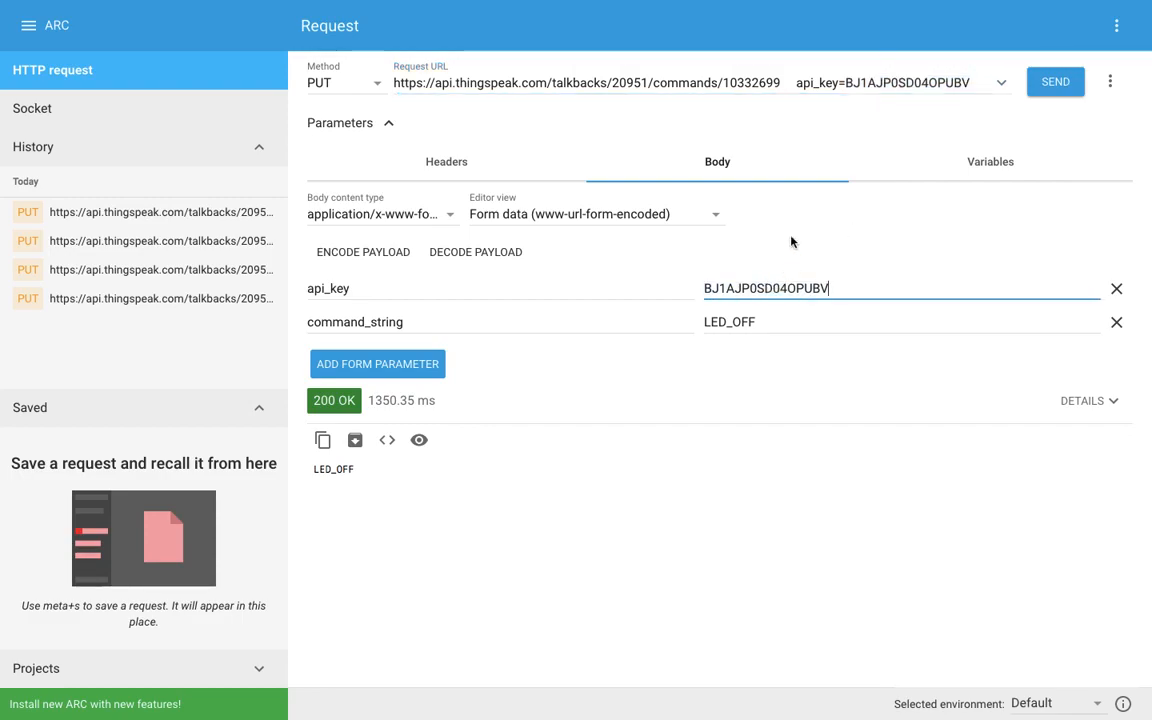
- Remove the trailing api_key text from the request URL so it ends with the command ID 10332699
{"action": "left_click_drag", "start_coordinate": [781, 82], "coordinate": [1026, 91]}
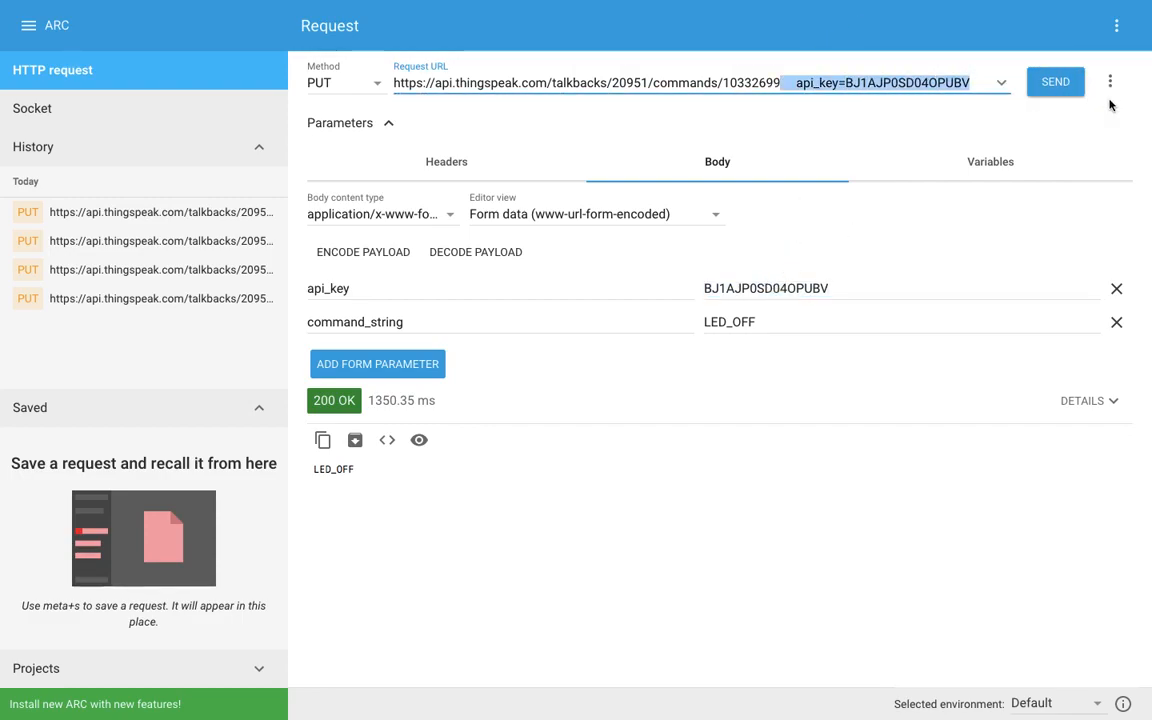
{"action": "key", "text": "BackSpace"}
{"action": "left_click", "coordinate": [752, 560]}
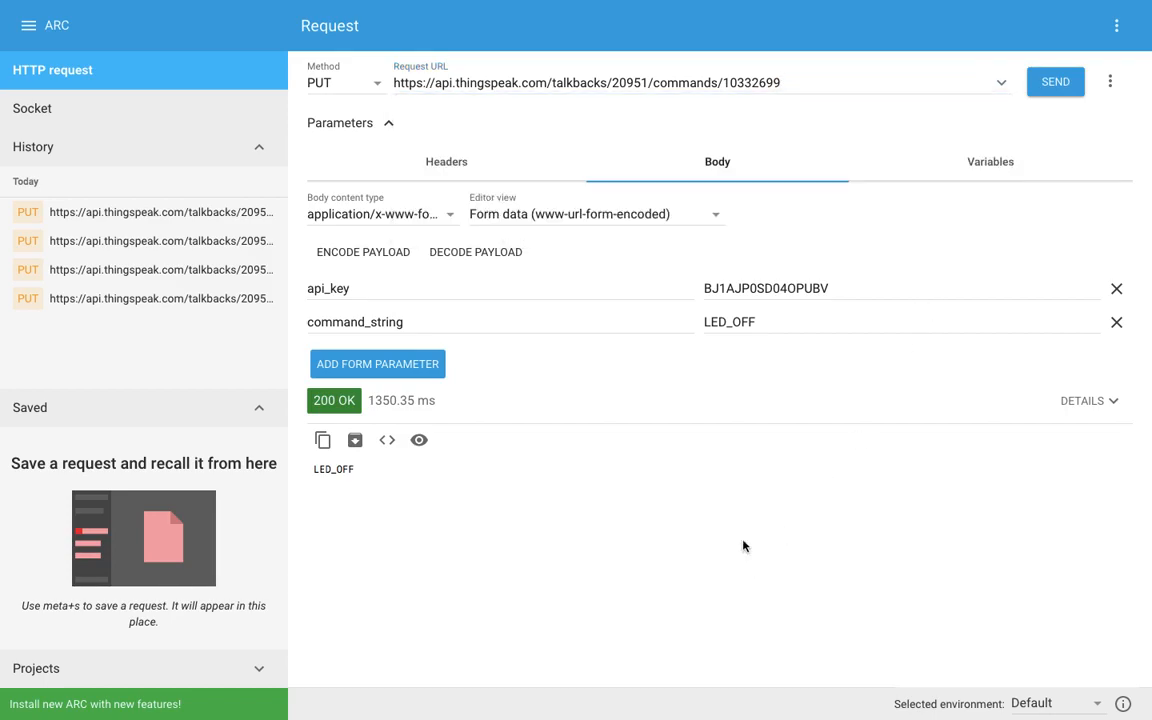
- Check the LED_OFF command on the ThingSpeak TalkBack page against the command_string form parameter in Advanced REST client
{"action": "key", "text": "ctrl+Left"}
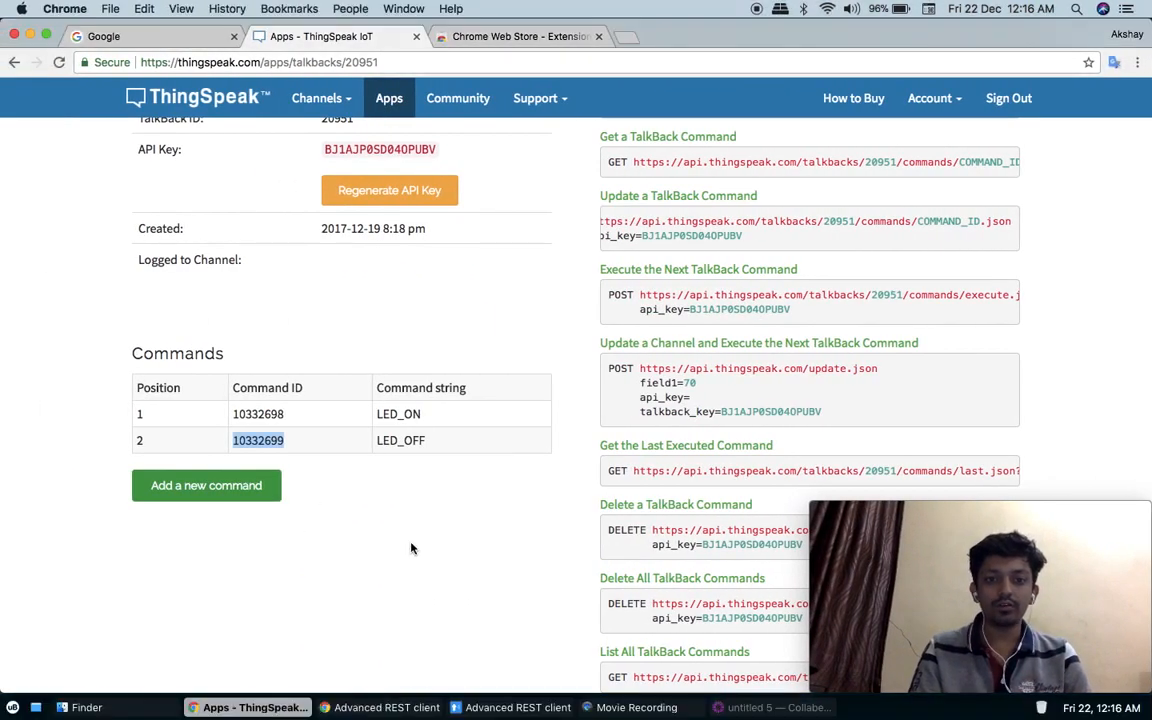
{"action": "left_click", "coordinate": [411, 544]}
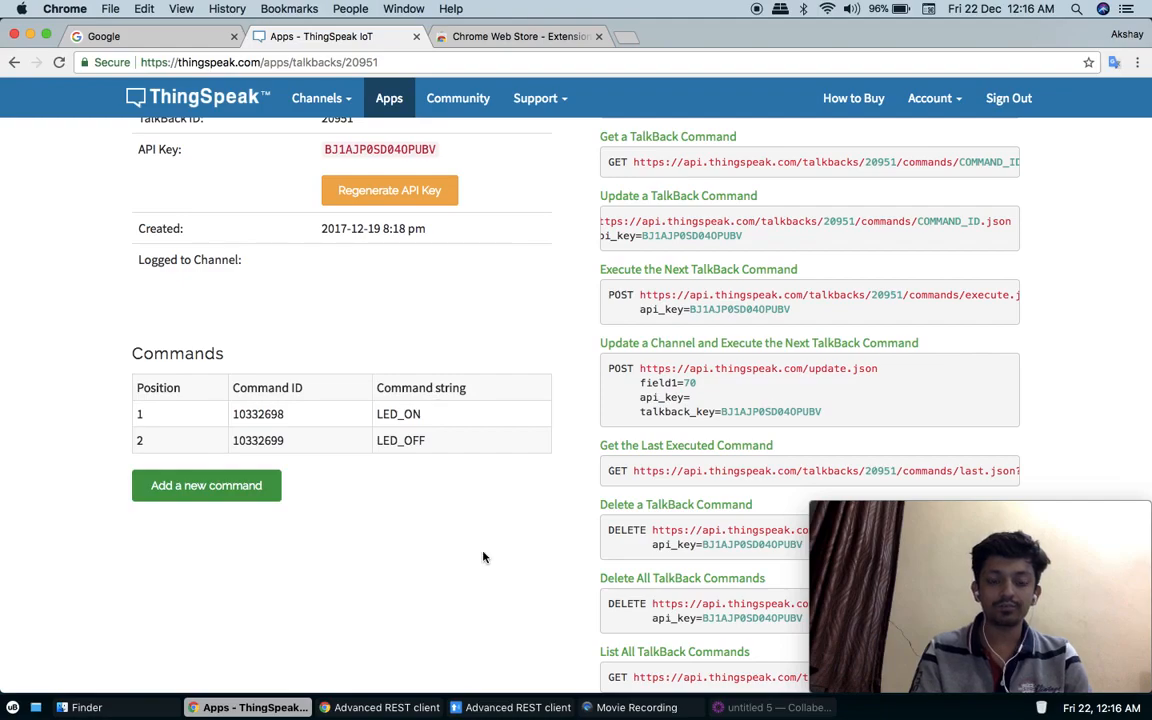
{"action": "key", "text": "ctrl+Right"}
{"action": "left_click", "coordinate": [315, 328]}
{"action": "left_click_drag", "start_coordinate": [418, 324], "coordinate": [296, 324]}
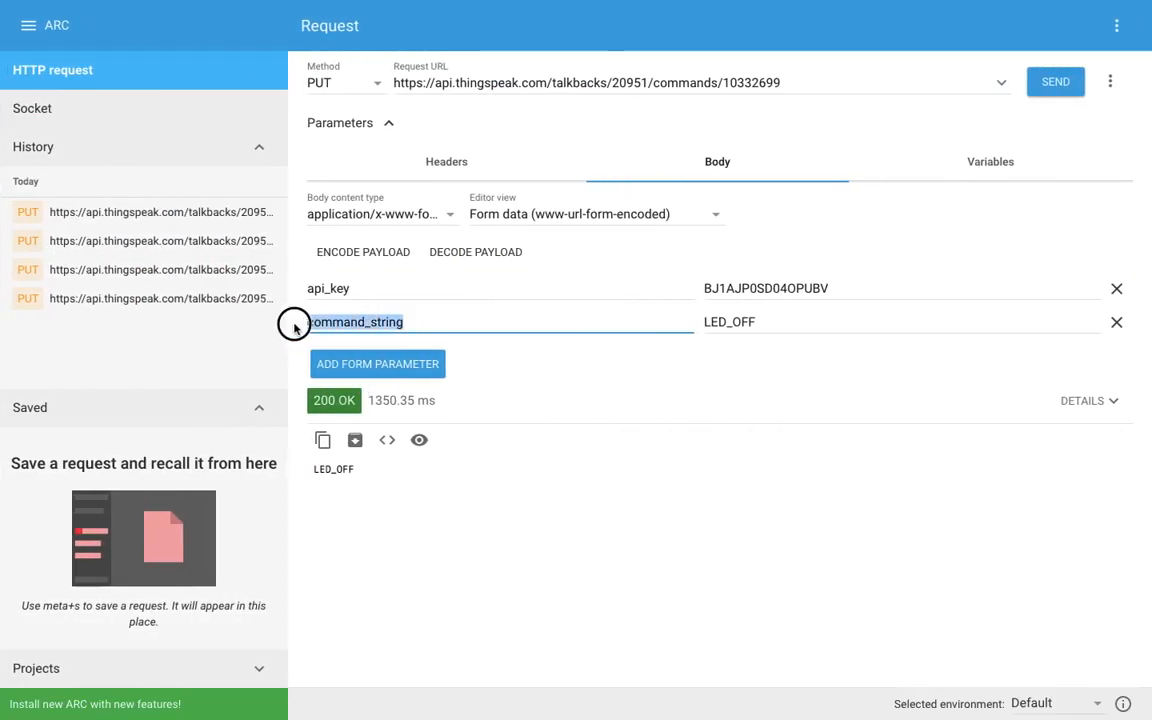
{"action": "left_click", "coordinate": [750, 427]}
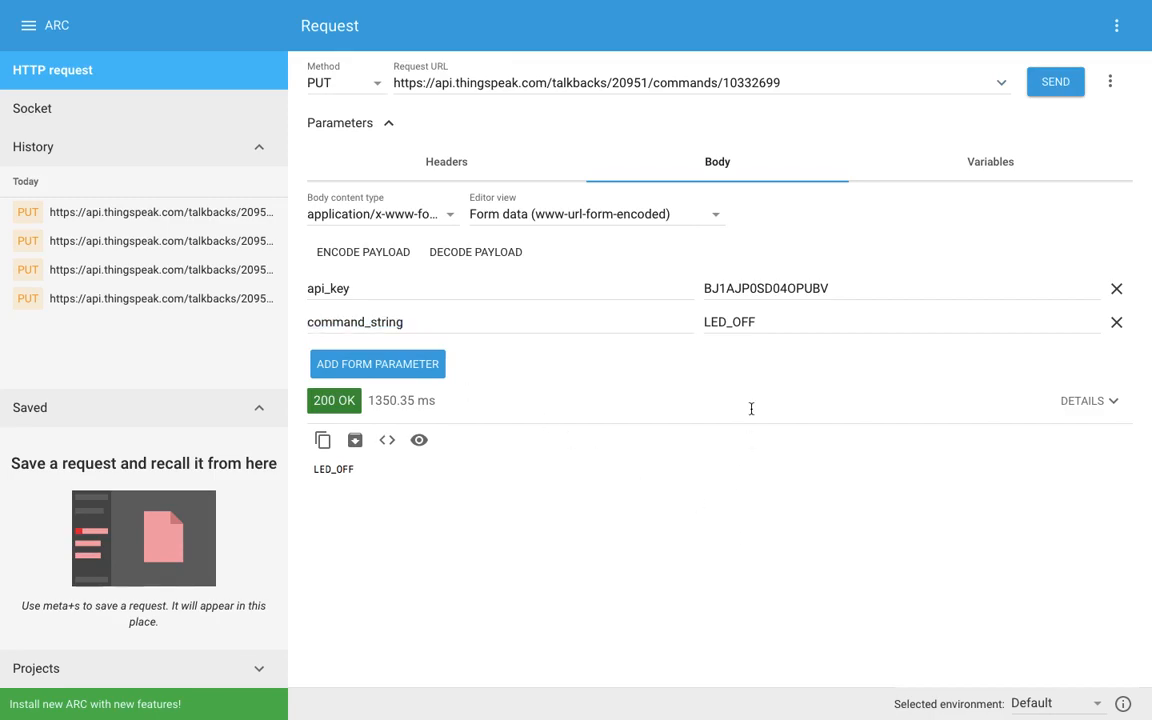
{"action": "key", "text": "ctrl+Left"}
{"action": "key", "text": "ctrl+Right"}
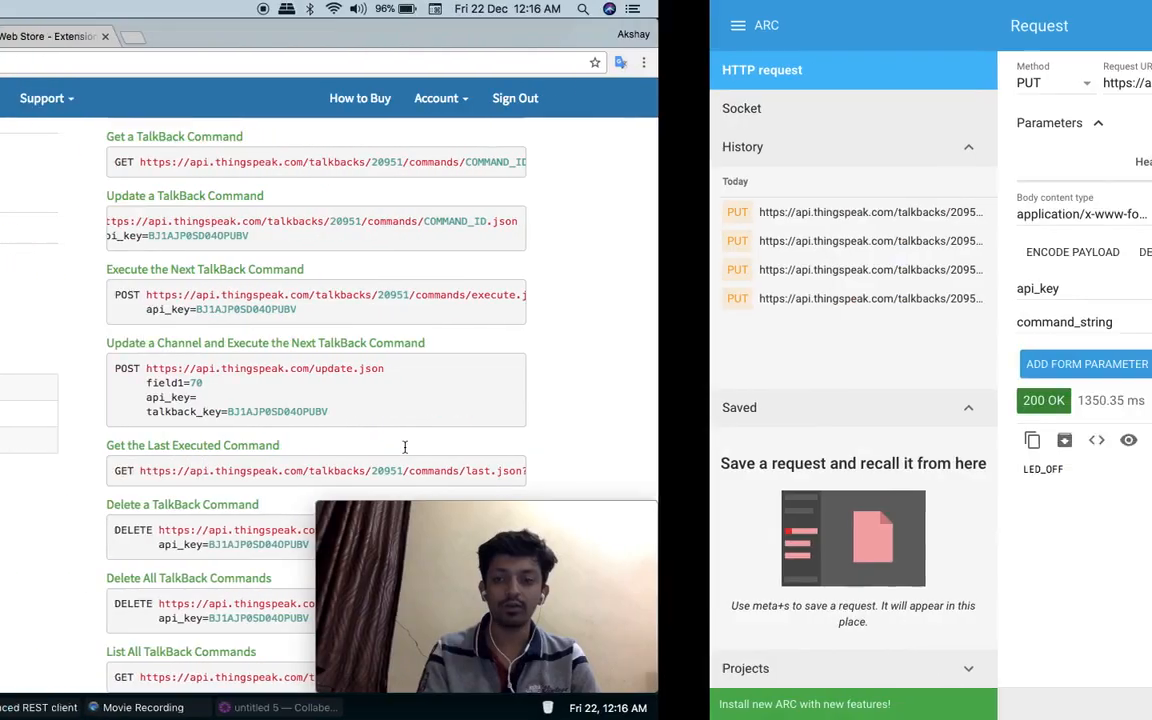
- Set the value of the command_string form parameter to LED_TOGGLE
{"action": "double_click", "coordinate": [727, 327]}
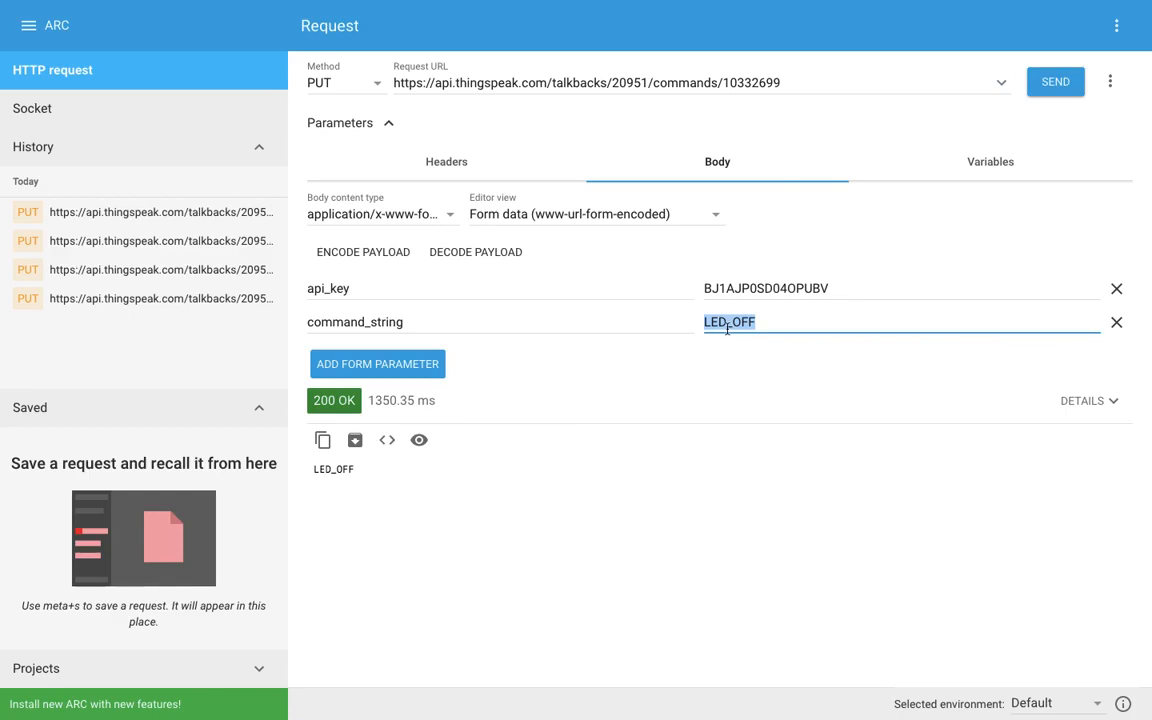
{"action": "type", "text": "LED_"}
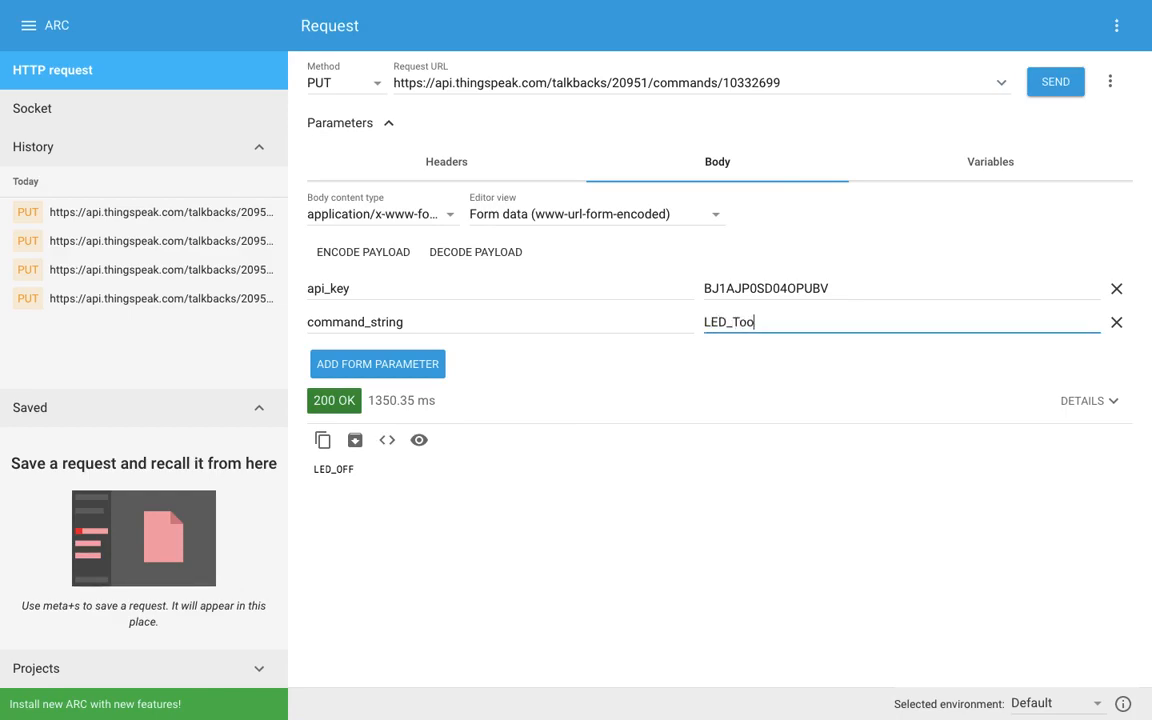
{"action": "type", "text": "TOGGLE"}
{"action": "left_click", "coordinate": [838, 380]}
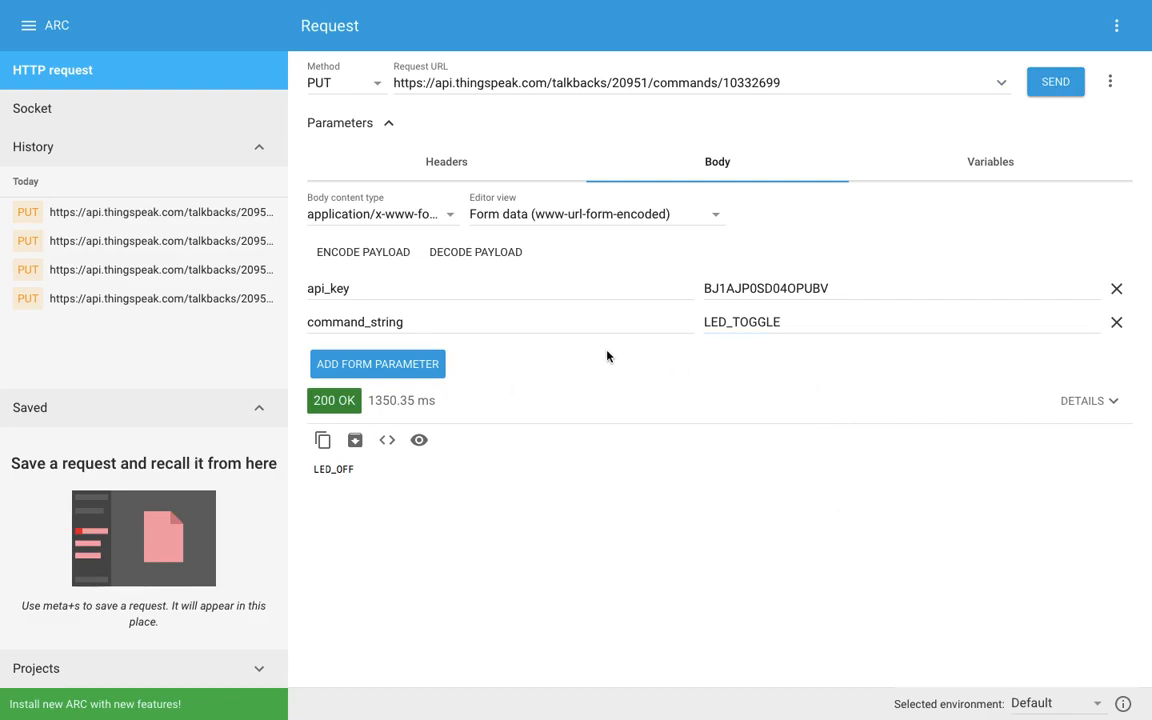
- Send the PUT request and highlight the response status and body
{"action": "left_click", "coordinate": [1055, 85]}
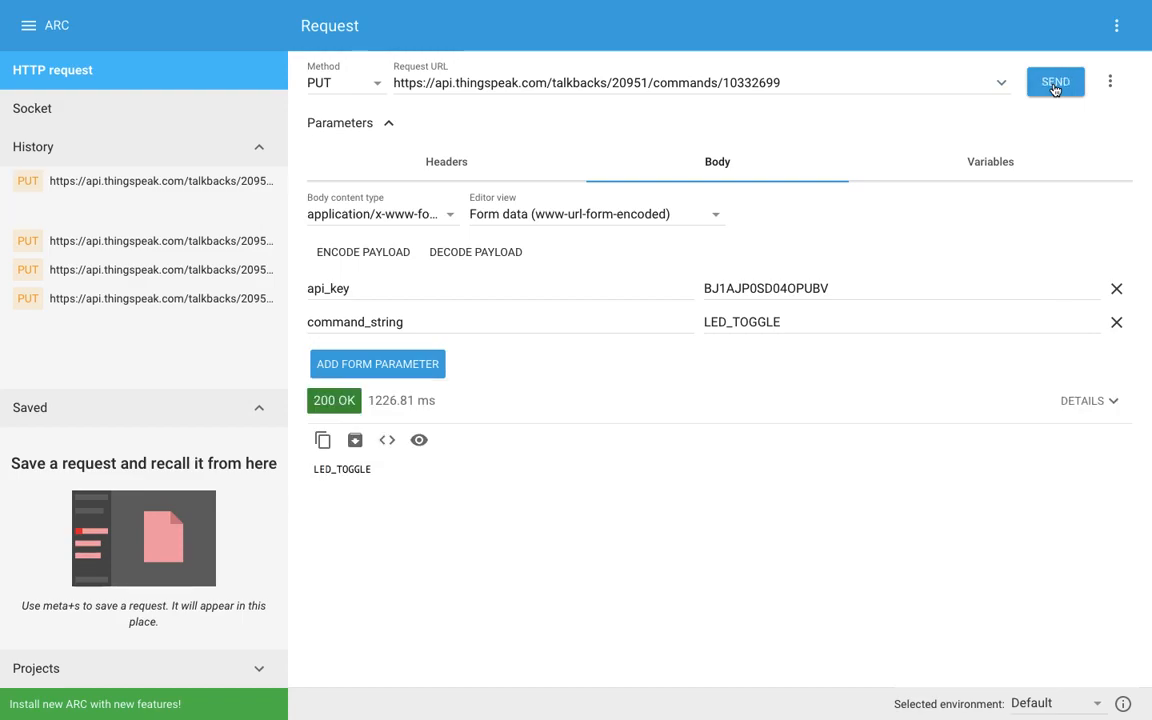
{"action": "double_click", "coordinate": [318, 400]}
{"action": "double_click", "coordinate": [318, 470]}
{"action": "left_click_drag", "start_coordinate": [318, 471], "coordinate": [310, 468]}
- Switch to the ThingSpeak TalkBack page, reload it and highlight the command string of command 10332699
{"action": "key", "text": "ctrl+Left"}
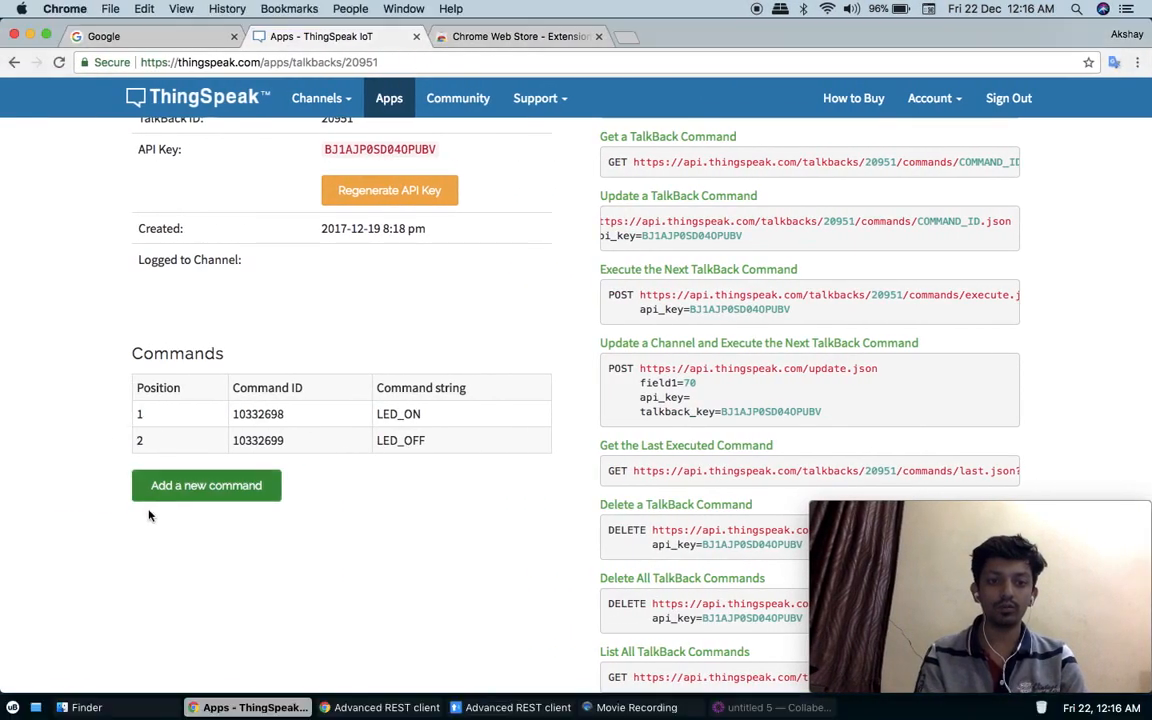
{"action": "left_click", "coordinate": [58, 63]}
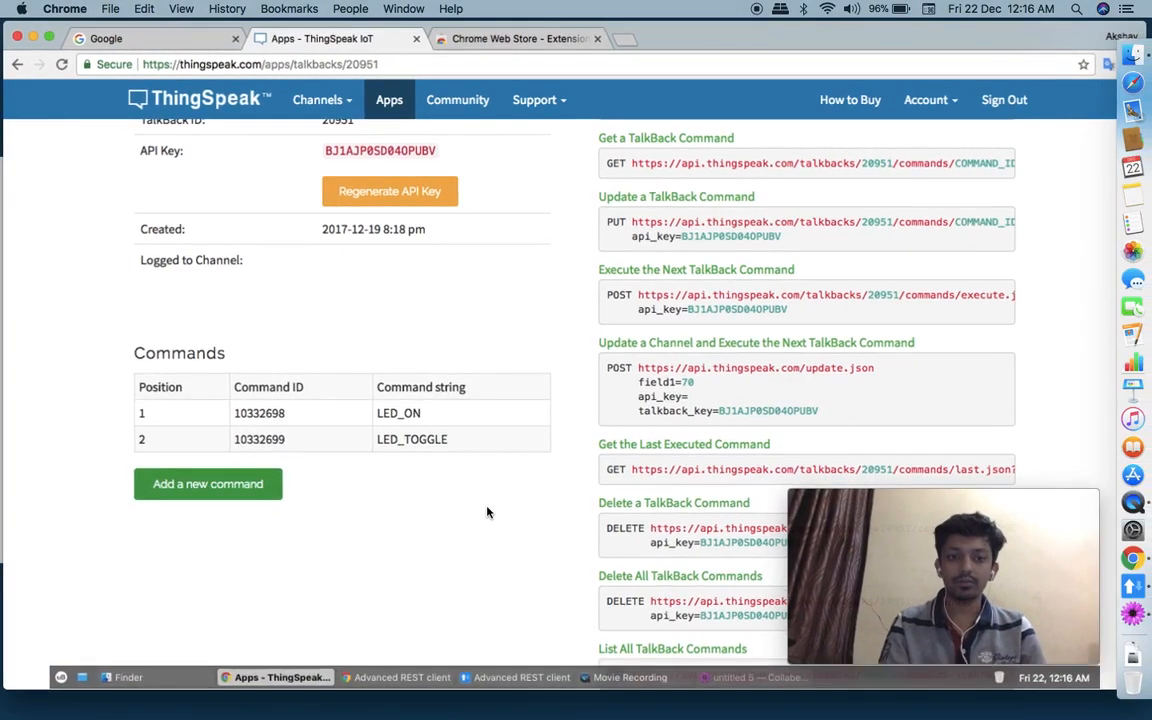
{"action": "left_click_drag", "start_coordinate": [380, 444], "coordinate": [470, 448]}
{"action": "left_click", "coordinate": [470, 514]}
- Return to Advanced REST client and review the request's headers, URL and body parameters
{"action": "key", "text": "ctrl+Right"}
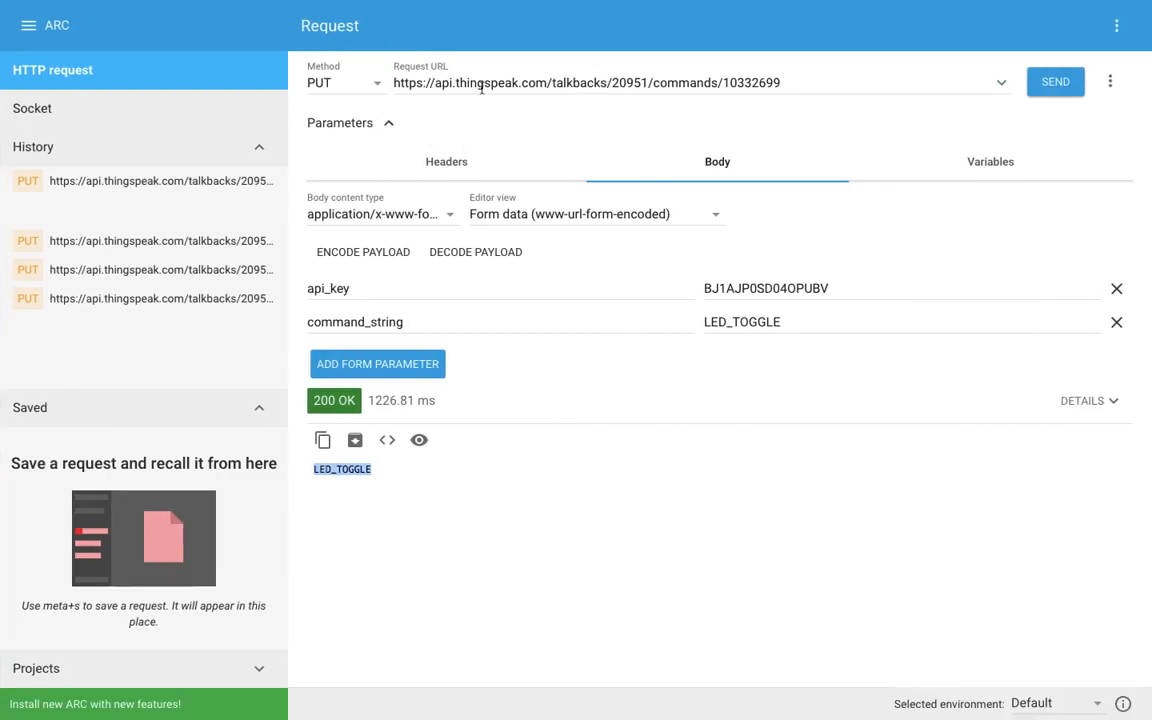
{"action": "left_click", "coordinate": [440, 172]}
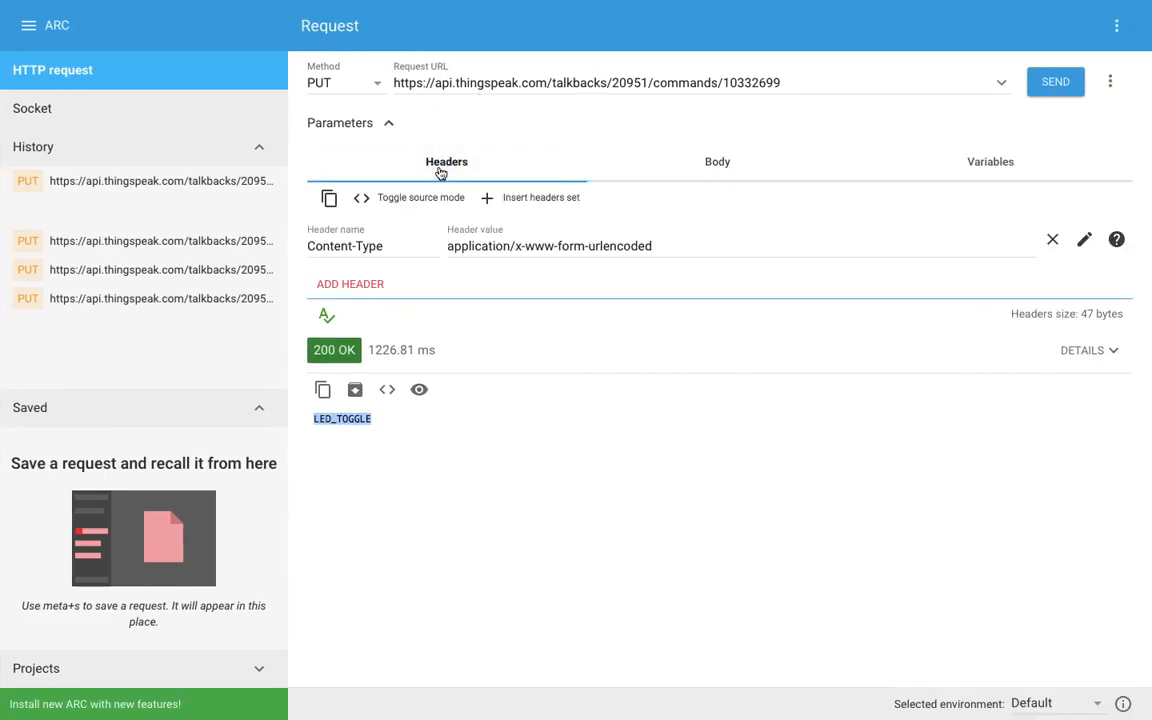
{"action": "left_click", "coordinate": [687, 167]}
{"action": "left_click", "coordinate": [446, 167]}
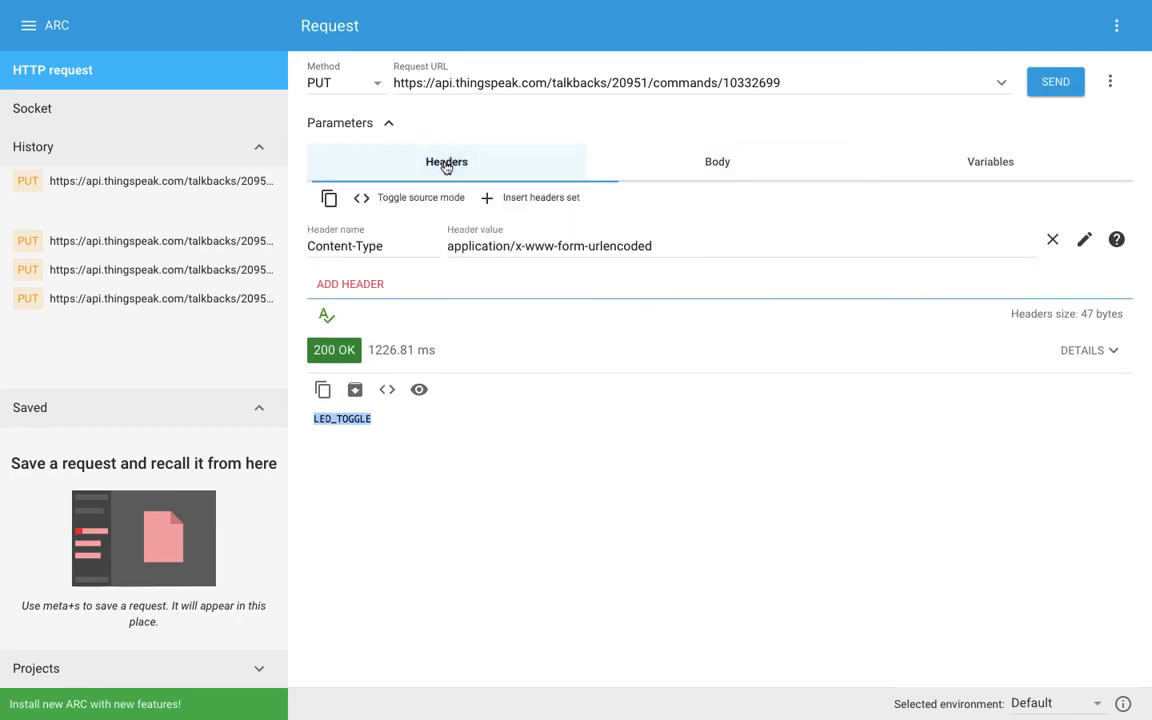
{"action": "left_click", "coordinate": [791, 85]}
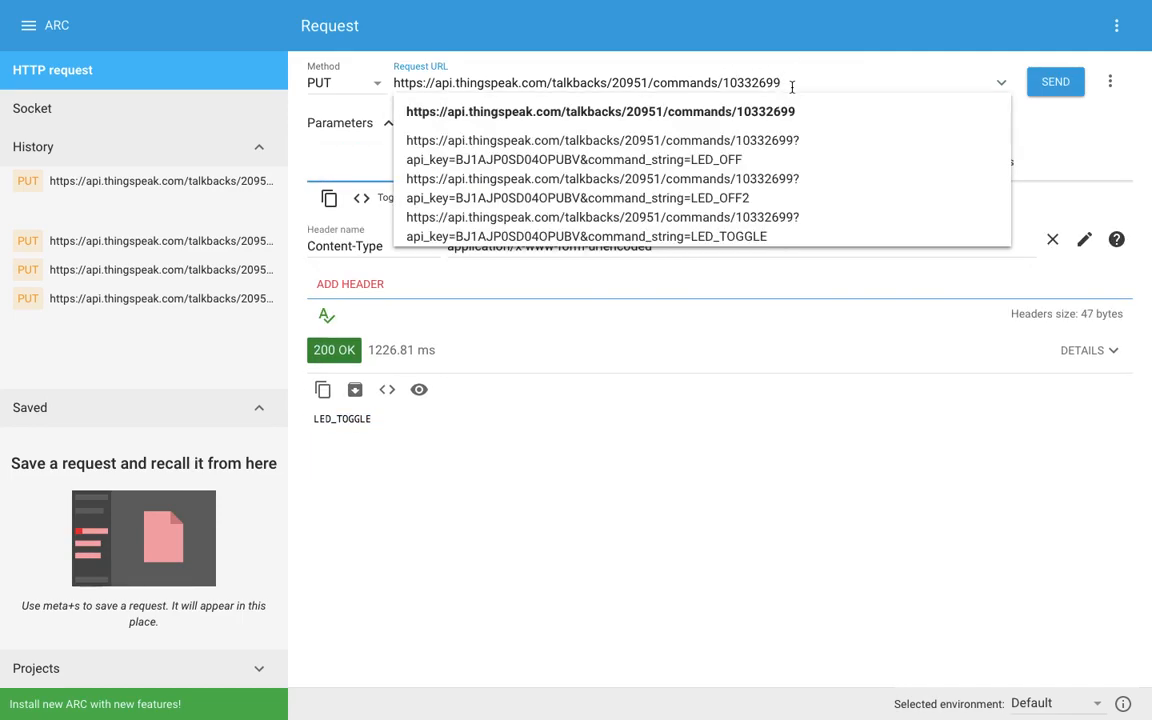
{"action": "left_click", "coordinate": [588, 448]}
{"action": "left_click", "coordinate": [718, 163]}
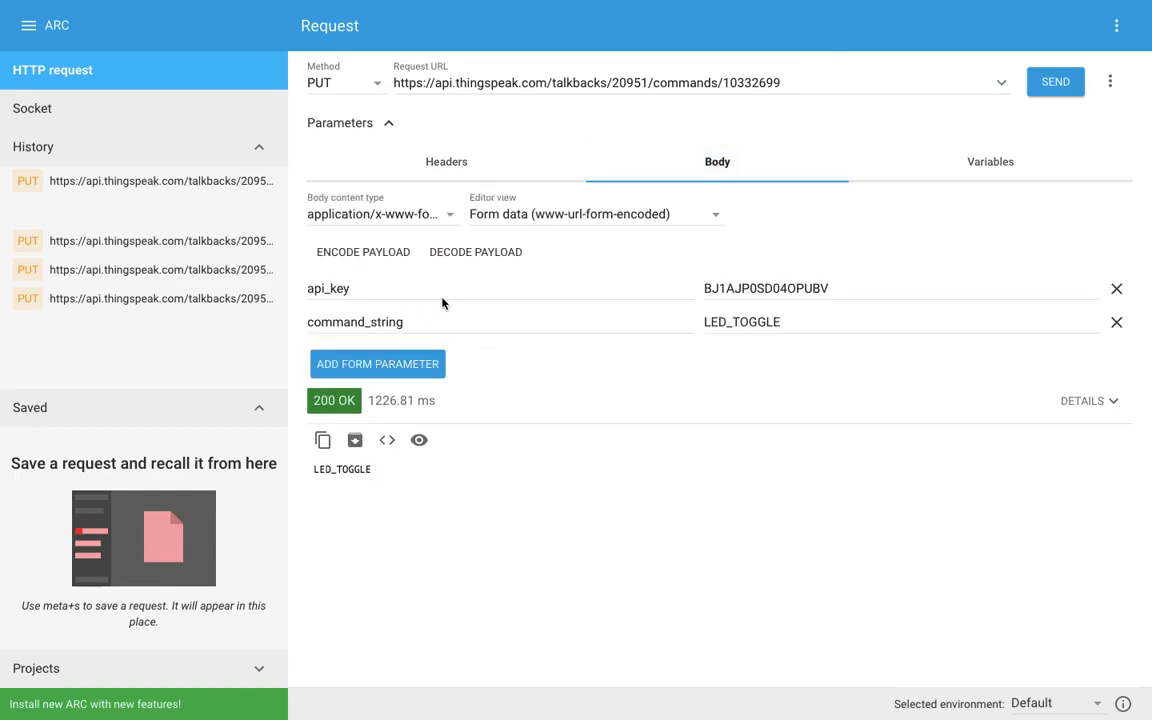
- Append ?api_key= to the end of the request URL, copying the parameter name from the form data
{"action": "left_click", "coordinate": [817, 83]}
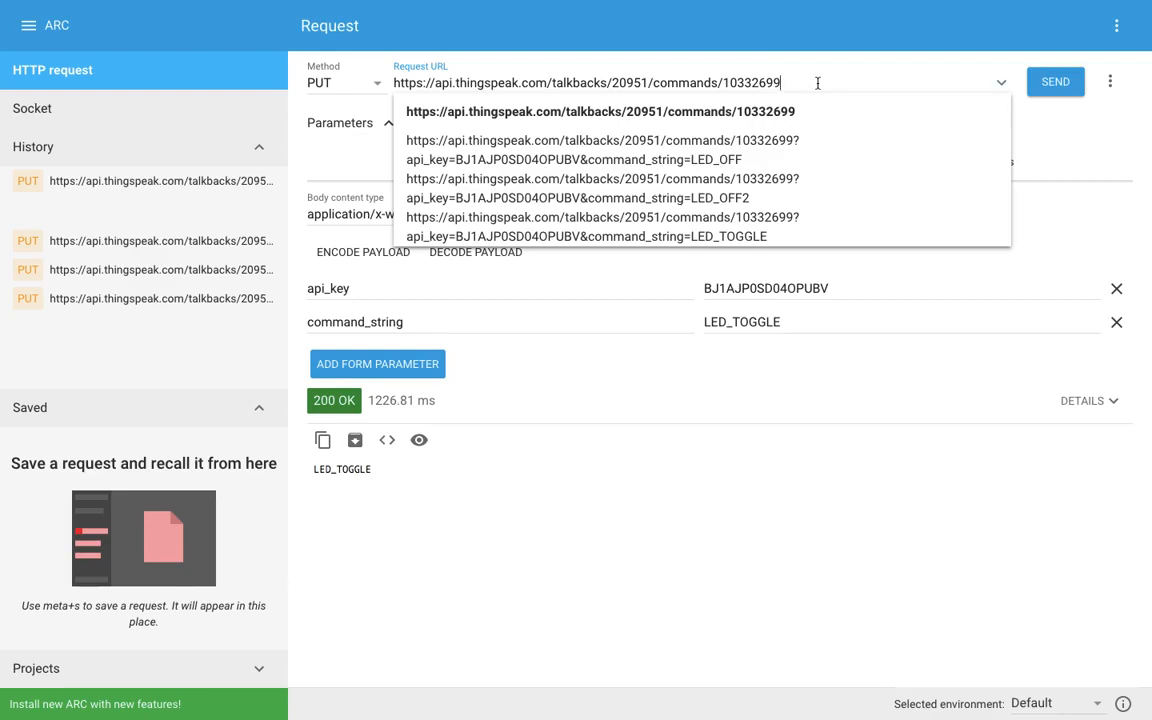
{"action": "type", "text": "?"}
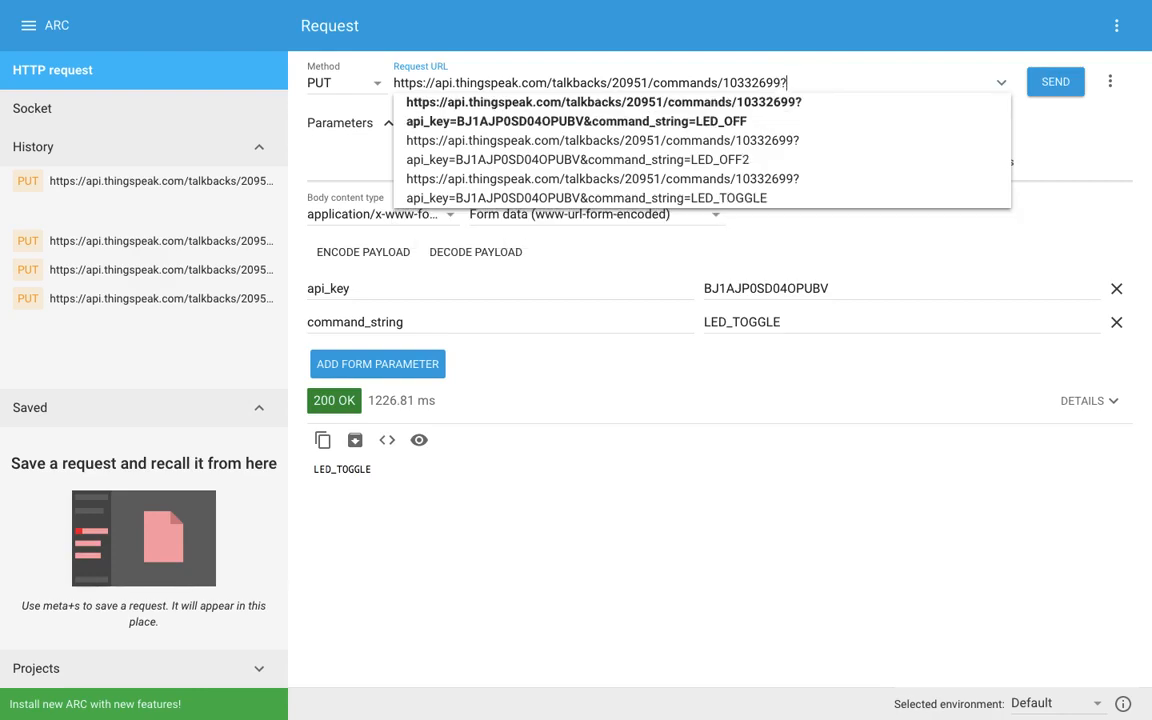
{"action": "double_click", "coordinate": [331, 289]}
{"action": "key", "text": "ctrl+c"}
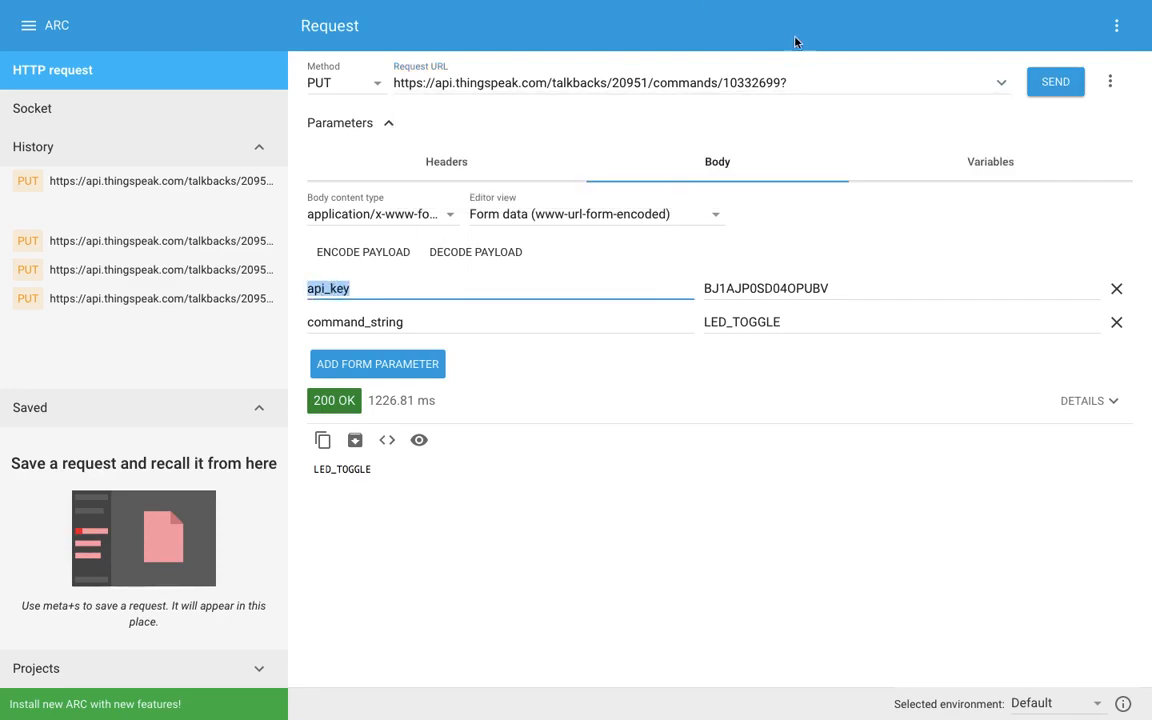
{"action": "left_click", "coordinate": [818, 82]}
{"action": "key", "text": "ctrl+v"}
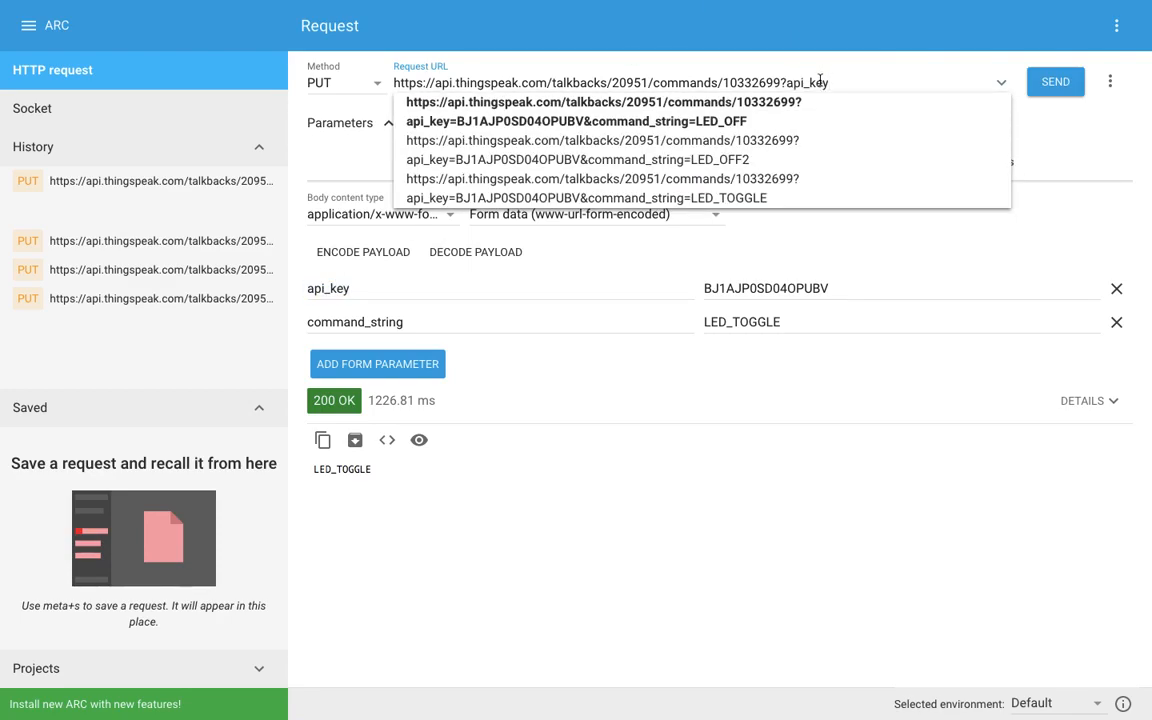
- Copy the API key from the form parameter to the end of the request URL and add an & separator
{"action": "left_click", "coordinate": [784, 285]}
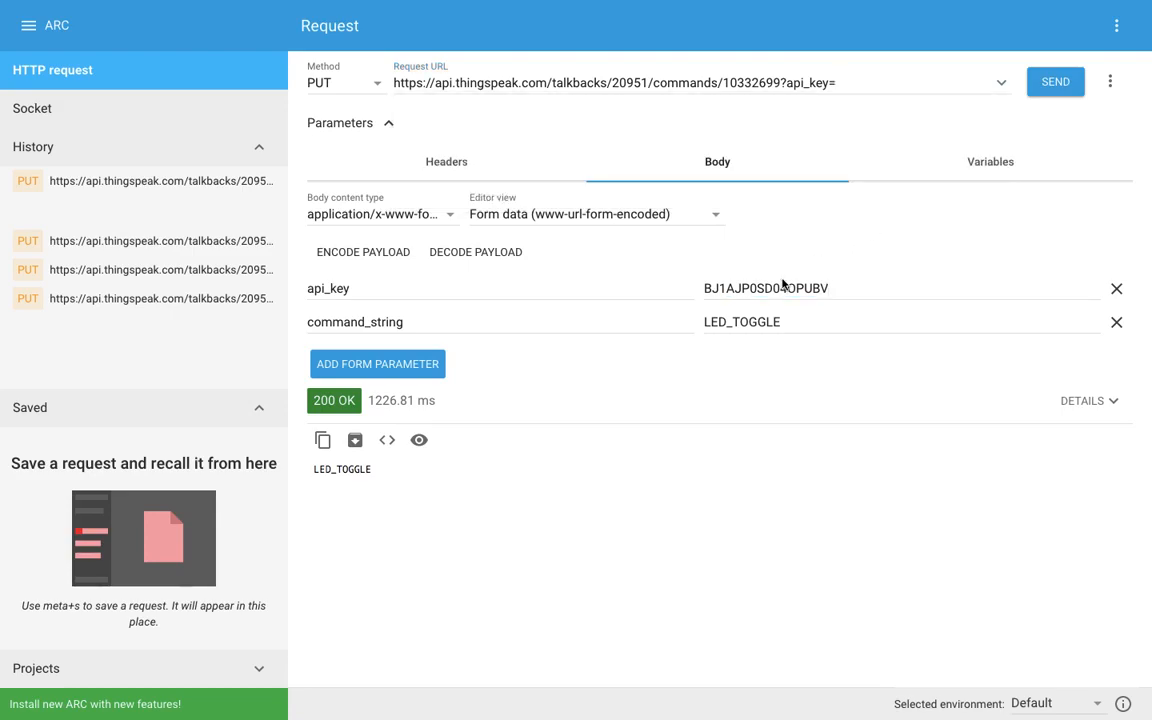
{"action": "double_click", "coordinate": [778, 290]}
{"action": "key", "text": "ctrl+c"}
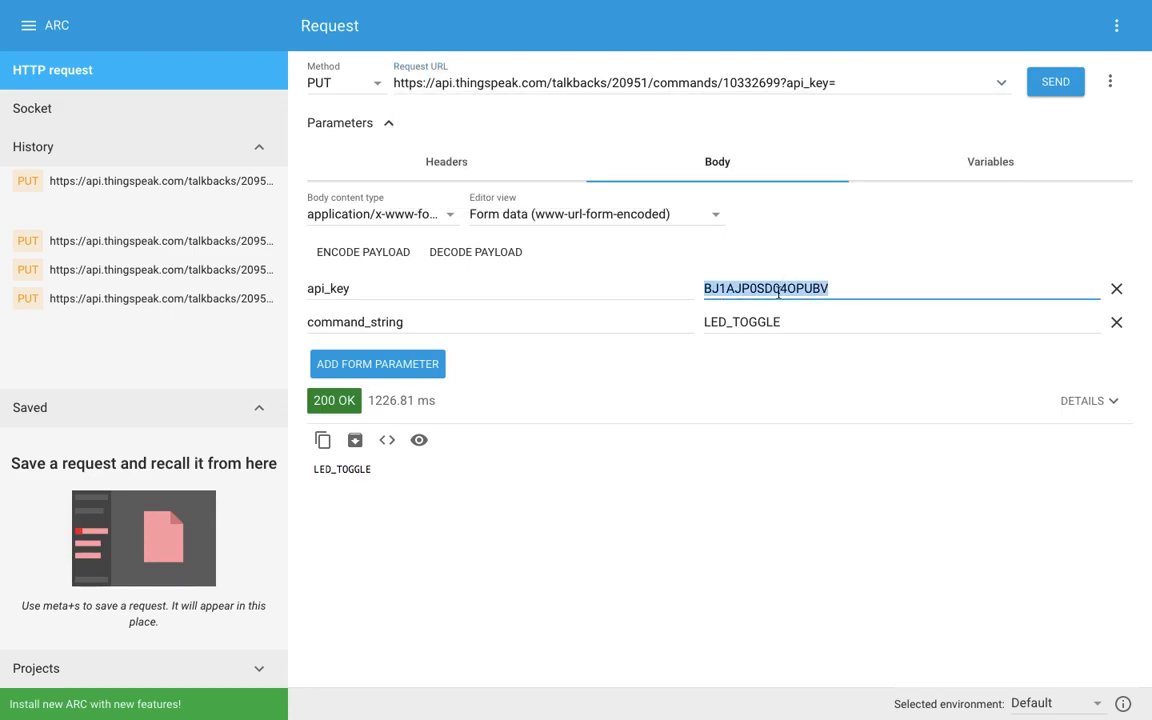
{"action": "left_click", "coordinate": [865, 87]}
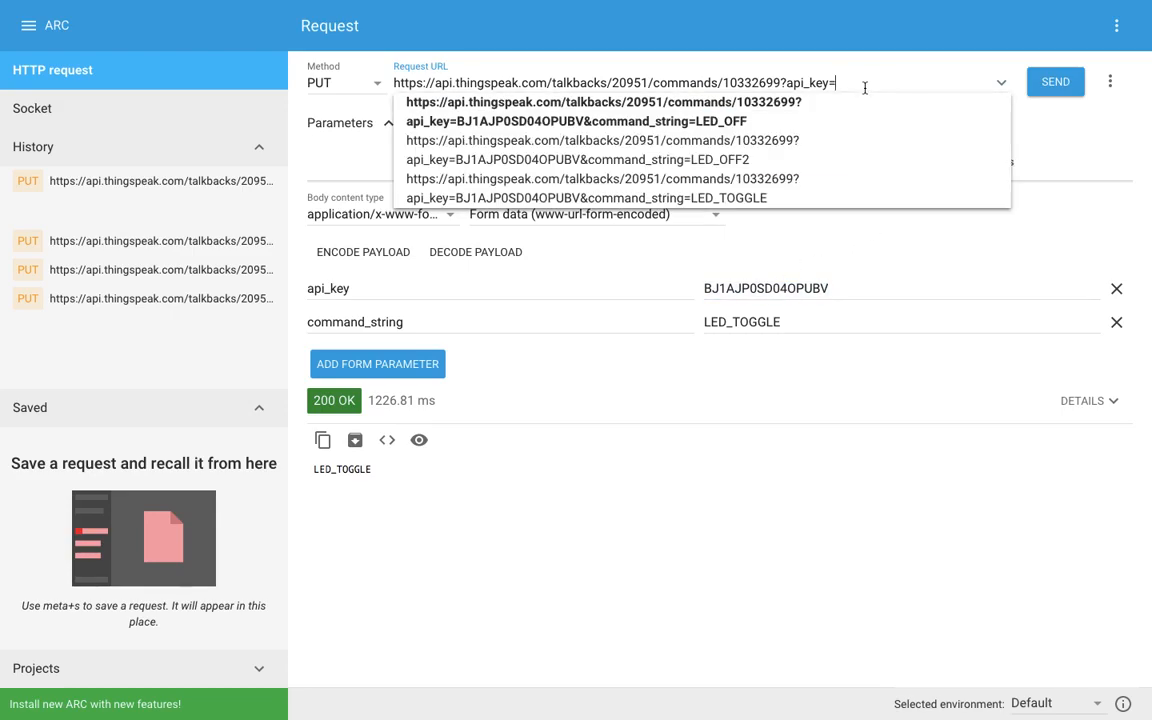
{"action": "key", "text": "ctrl+v"}
{"action": "type", "text": "$"}
{"action": "key", "text": "BackSpace"}
- Append command_string= to the request URL, copying the parameter name from the form data
{"action": "double_click", "coordinate": [369, 327]}
{"action": "key", "text": "ctrl+c"}
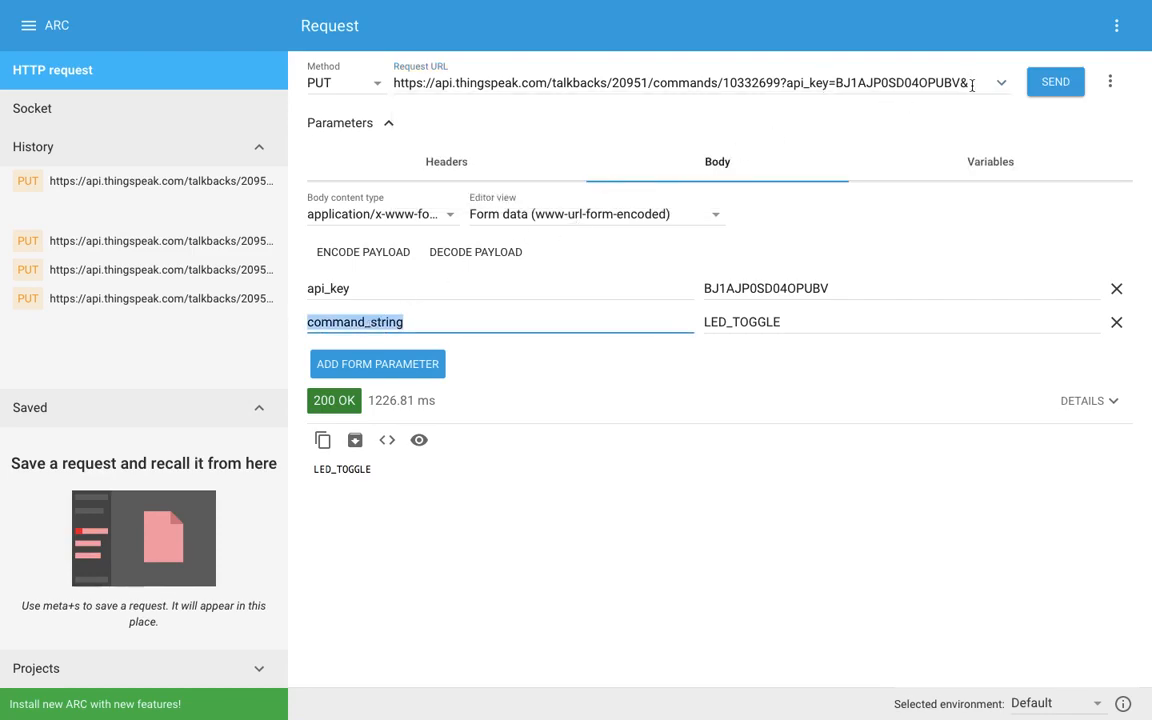
{"action": "left_click", "coordinate": [971, 85]}
{"action": "key", "text": "ctrl+v"}
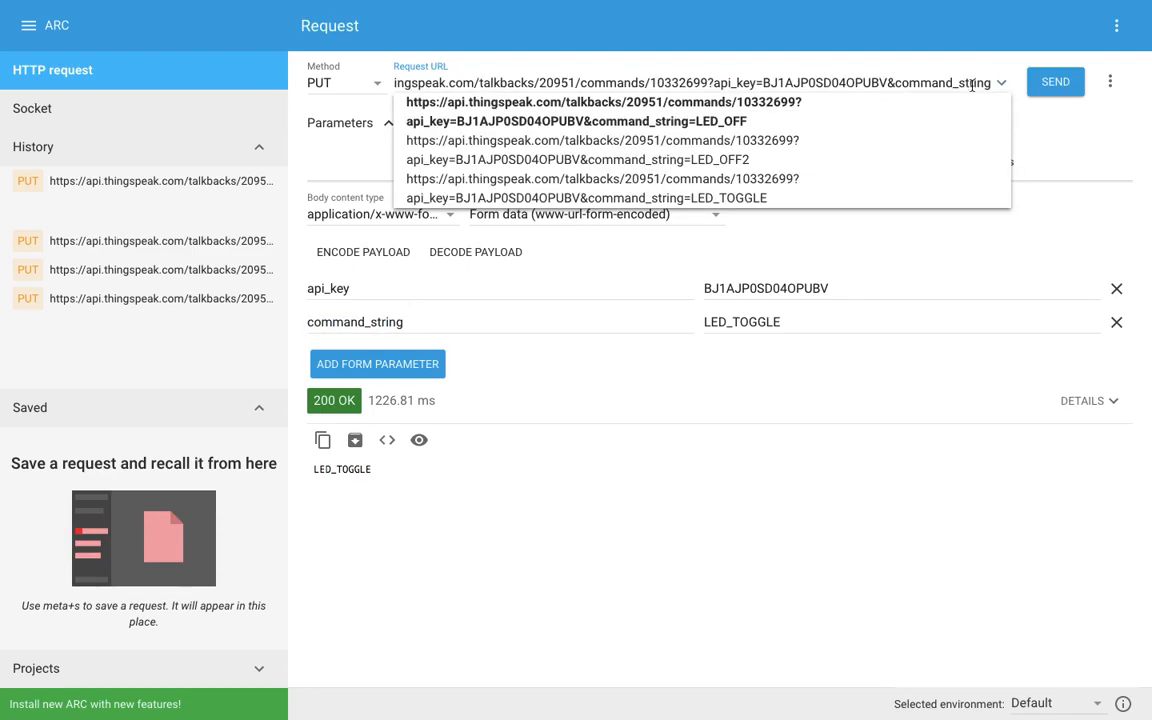
{"action": "type", "text": "="}
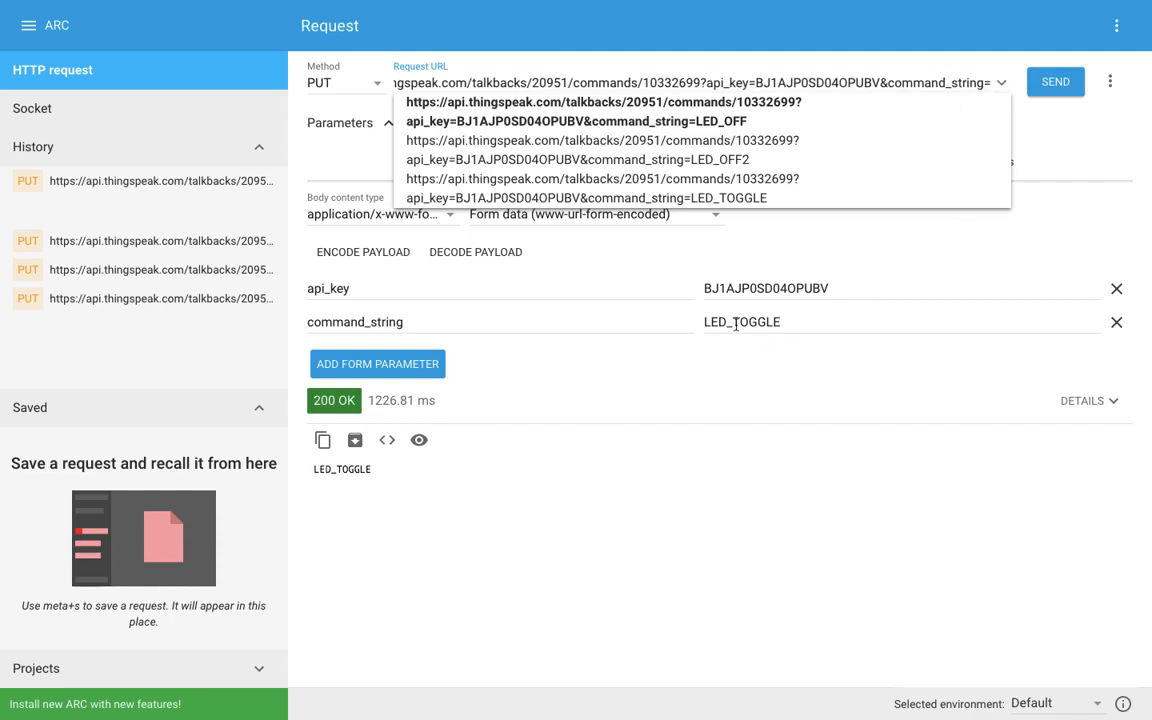
- Check the stored command string on the ThingSpeak page and append LED_OFF as the command_string value in the request URL
{"action": "double_click", "coordinate": [736, 324]}
{"action": "key", "text": "ctrl+Left"}
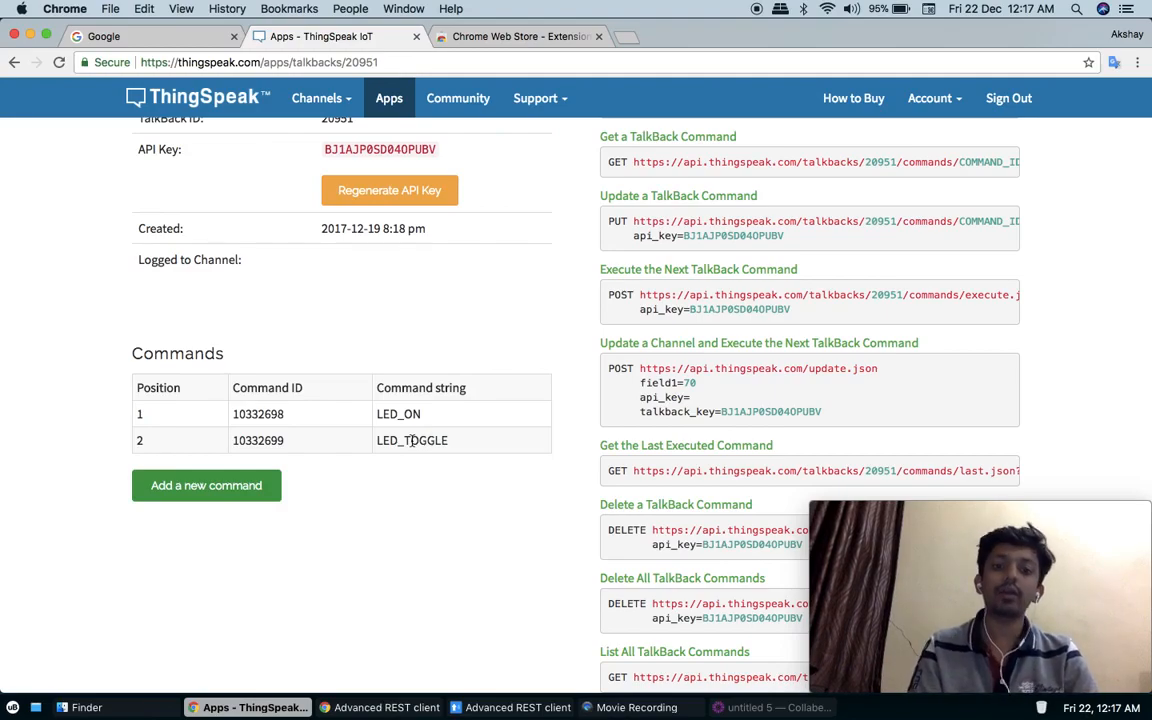
{"action": "key", "text": "ctrl+Right"}
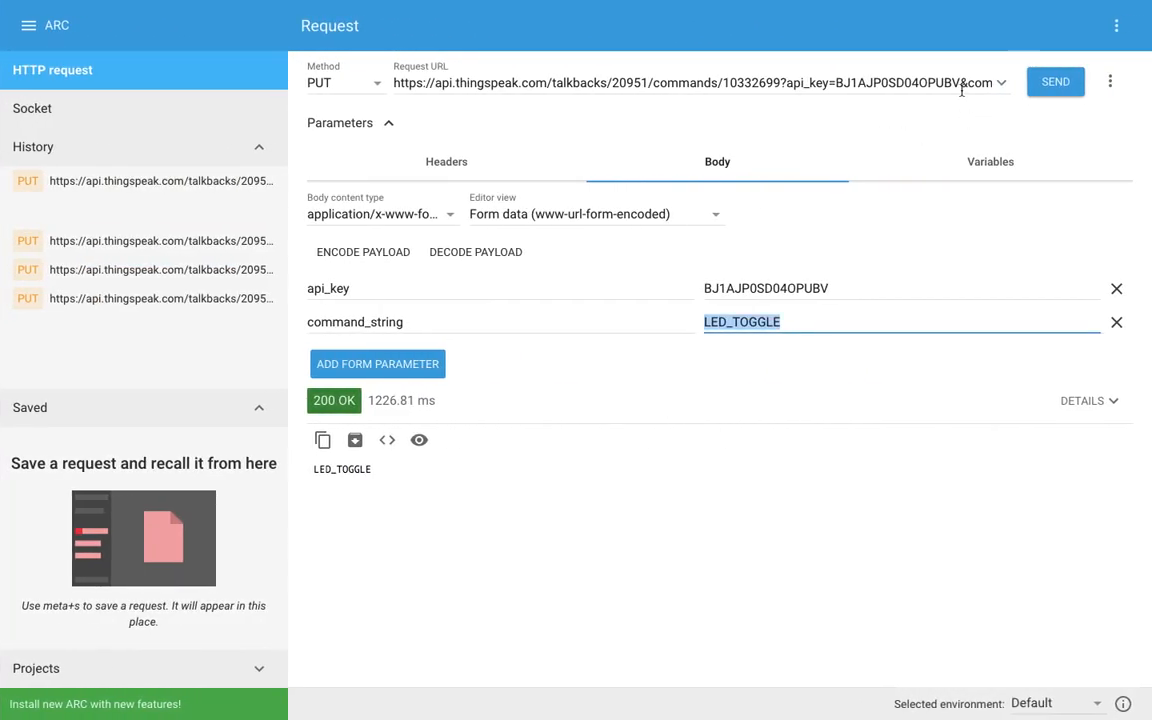
{"action": "left_click", "coordinate": [865, 83]}
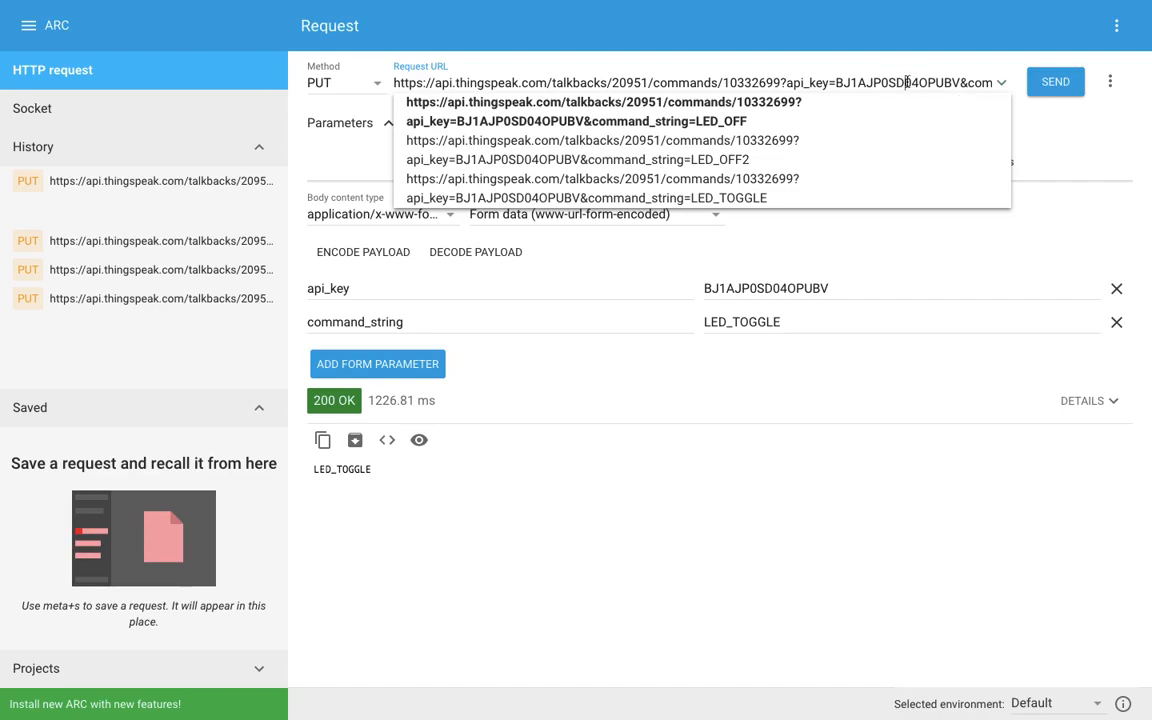
{"action": "key", "text": "super+Right"}
{"action": "type", "text": "L"}
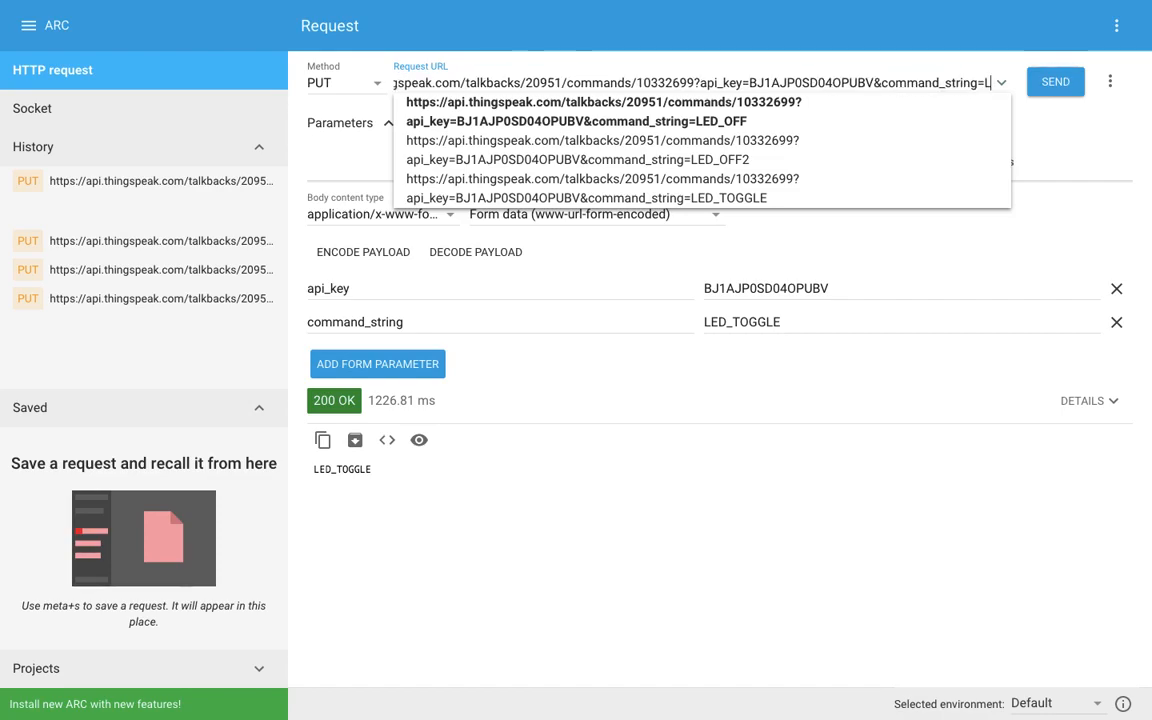
{"action": "type", "text": "ED_OFF"}
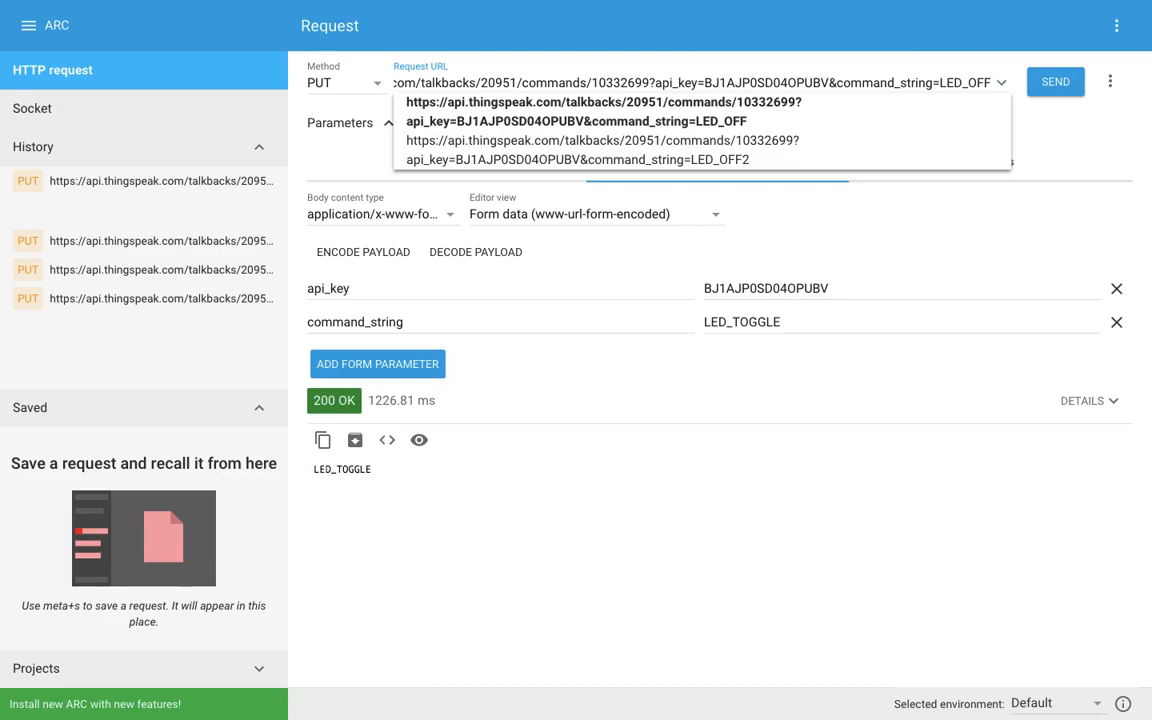
{"action": "left_click", "coordinate": [1081, 146]}
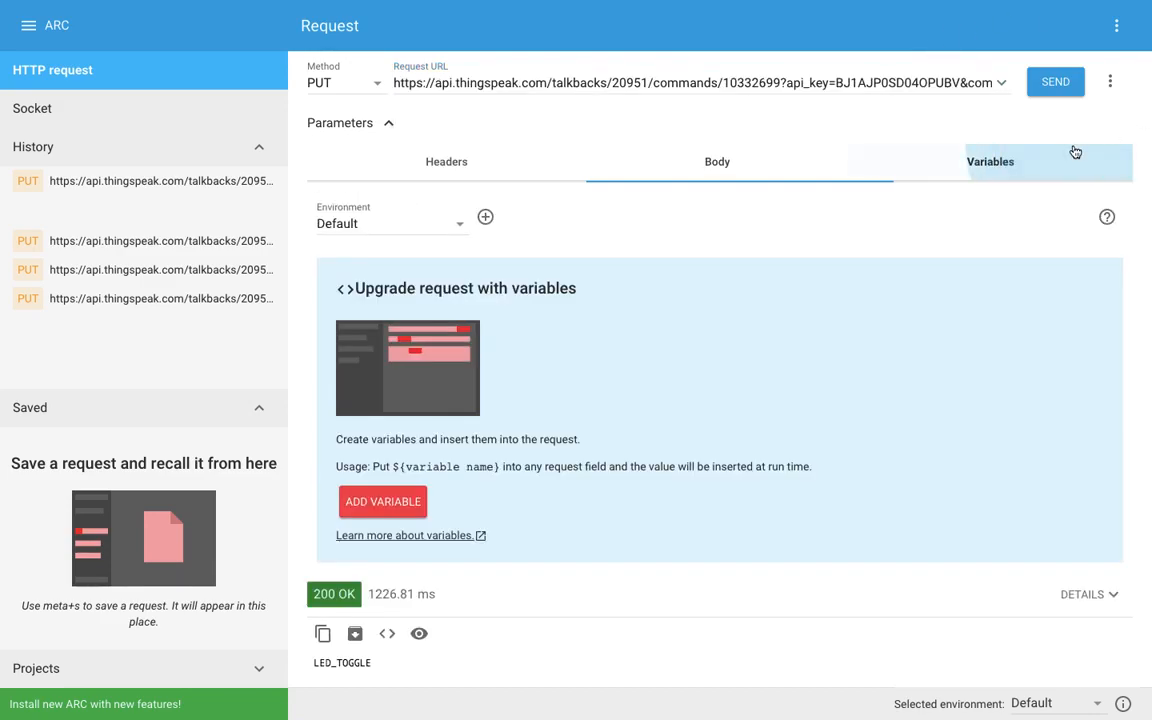
{"action": "left_click", "coordinate": [922, 83]}
{"action": "key", "text": "End"}
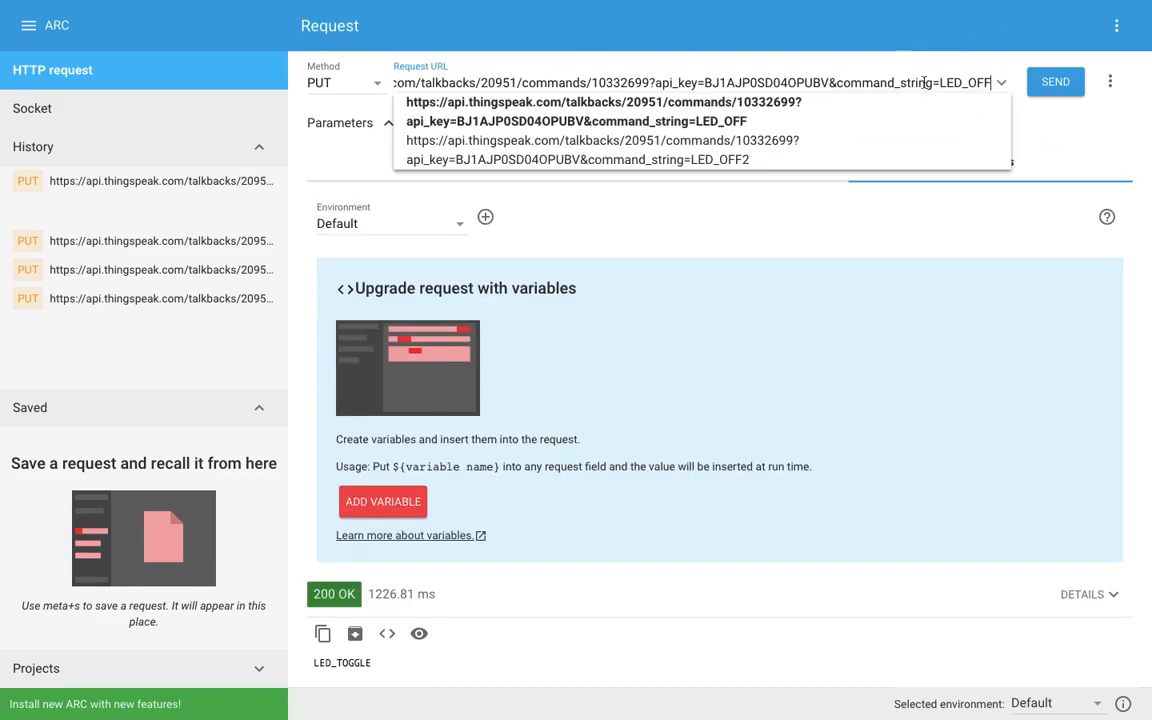
{"action": "left_click", "coordinate": [860, 18]}
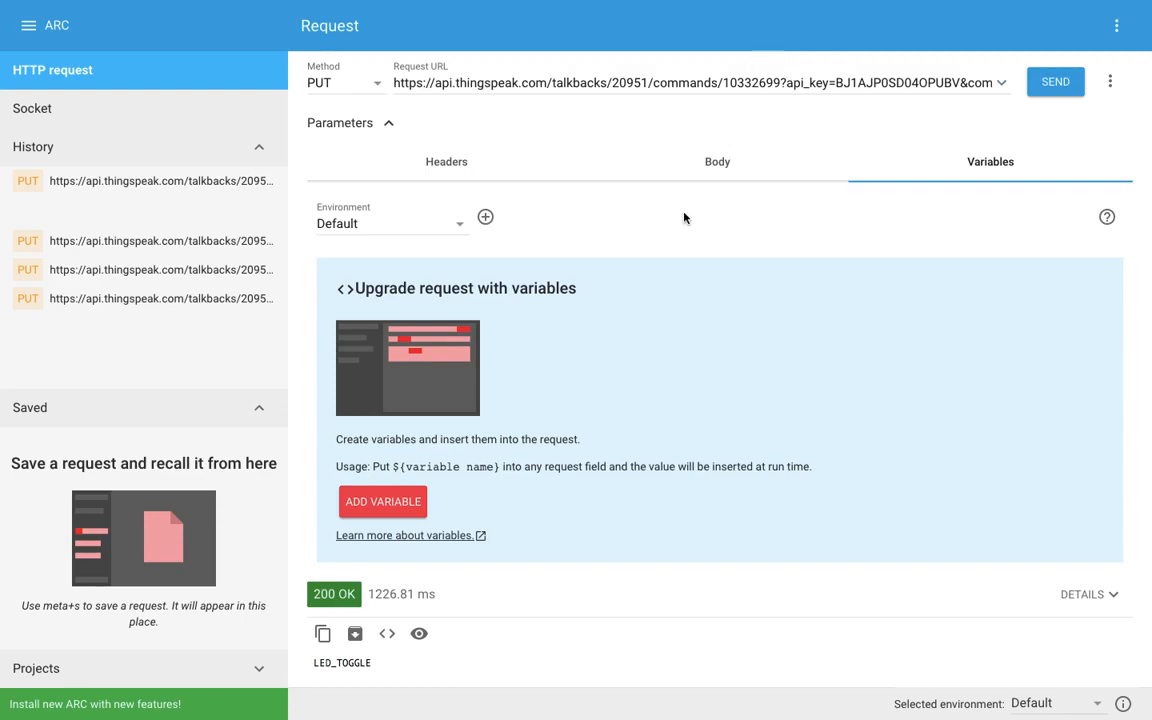
- Delete the Content-Type header and send the PUT request with its parameters in the URL
{"action": "left_click", "coordinate": [457, 164]}
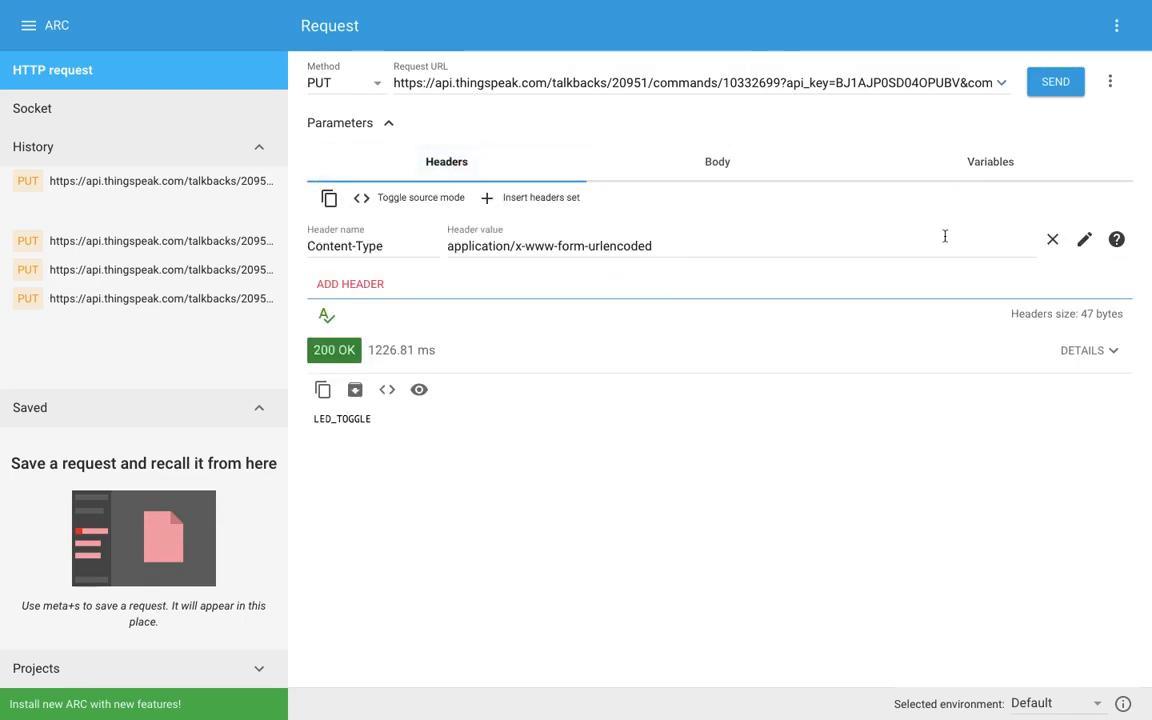
{"action": "left_click", "coordinate": [1050, 243]}
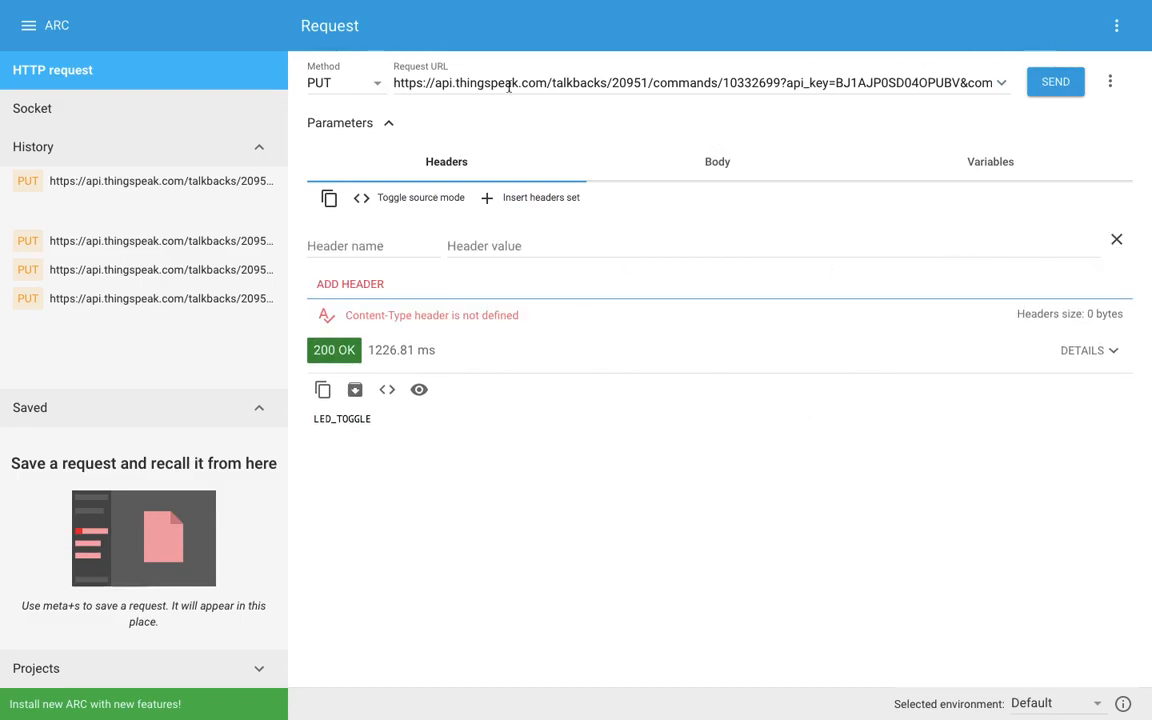
{"action": "left_click_drag", "start_coordinate": [797, 86], "coordinate": [1005, 86]}
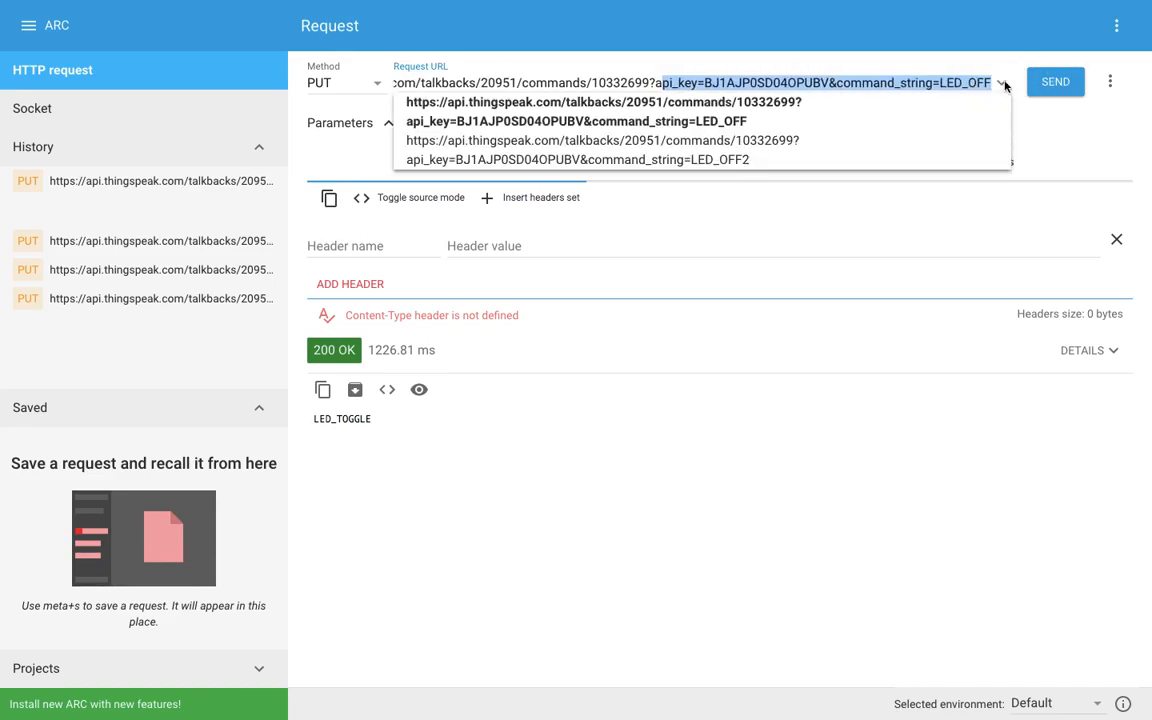
{"action": "left_click", "coordinate": [966, 25]}
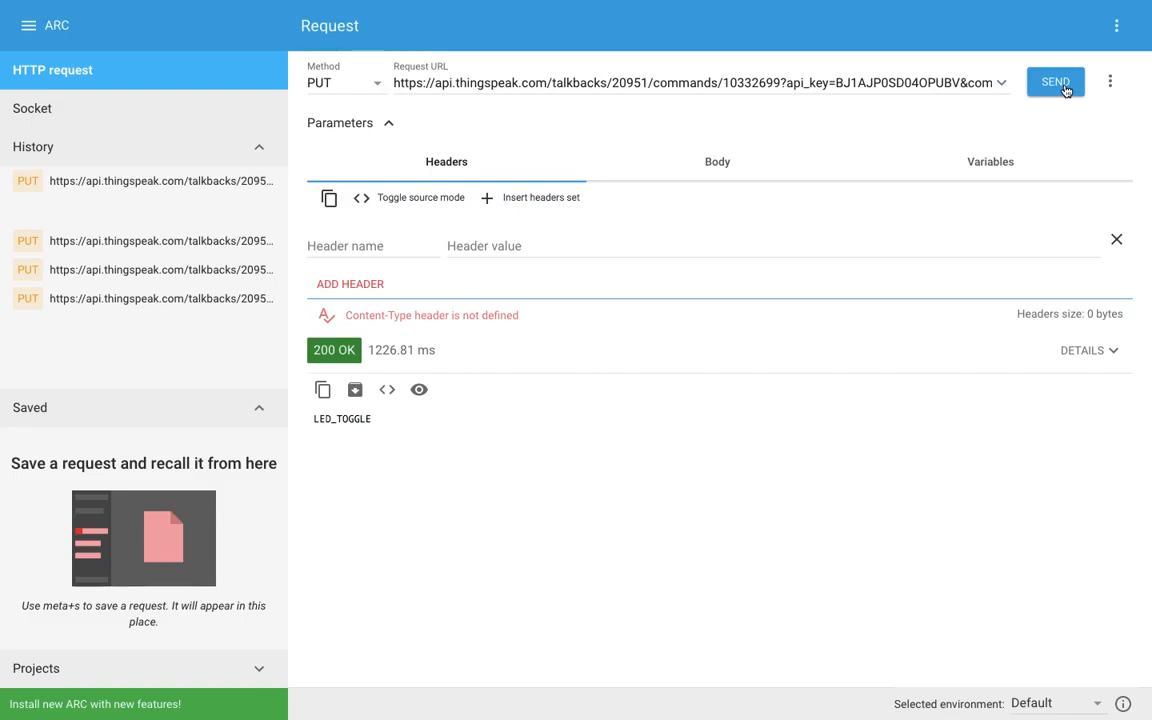
{"action": "left_click", "coordinate": [1066, 90]}
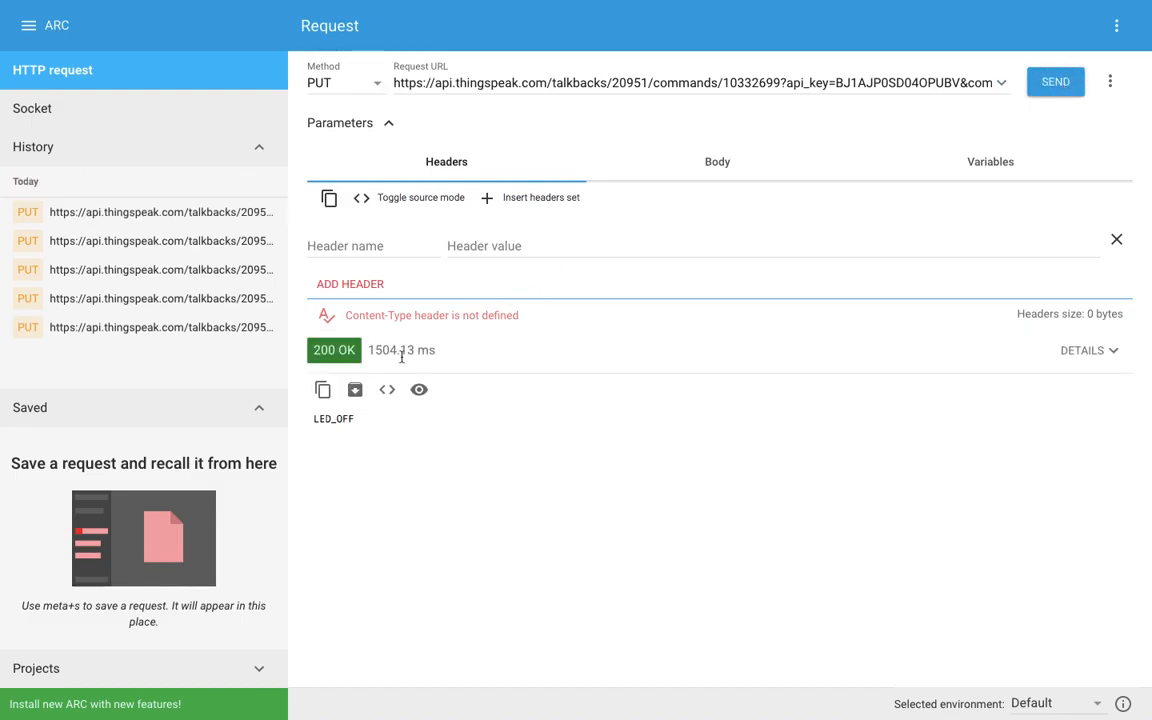
- Examine the response status and body, and reload the ThingSpeak TalkBack page in Chrome to check the second command's string
{"action": "double_click", "coordinate": [313, 423]}
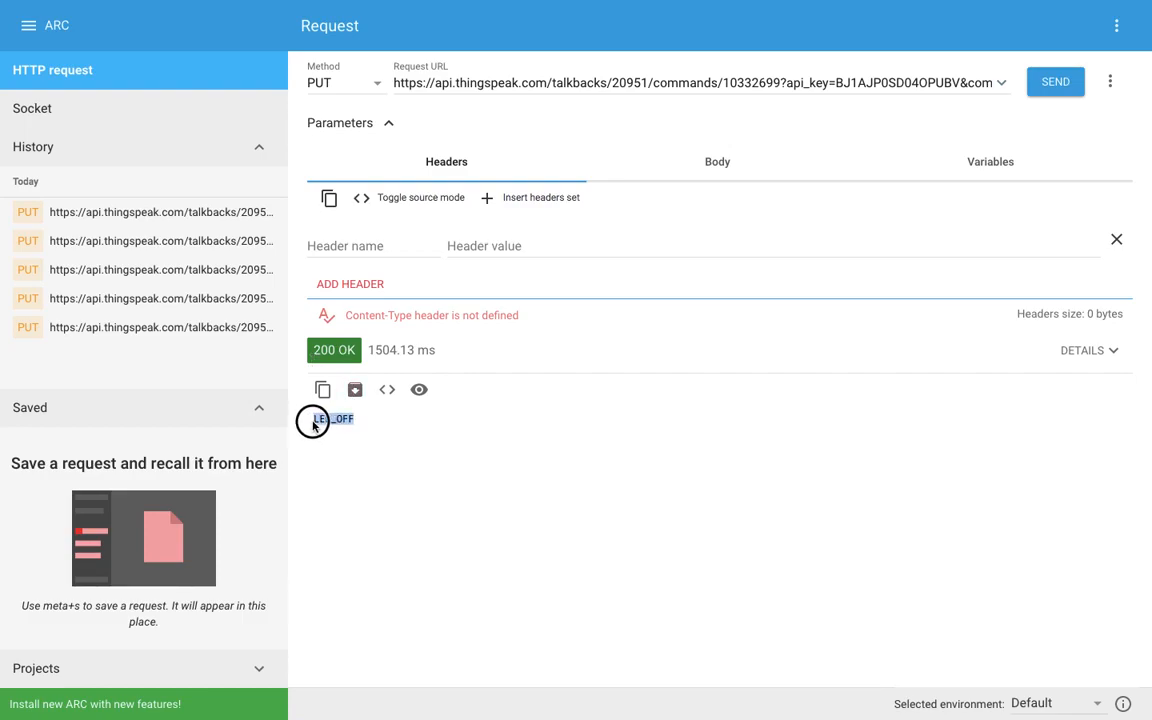
{"action": "left_click", "coordinate": [337, 347]}
{"action": "double_click", "coordinate": [335, 420]}
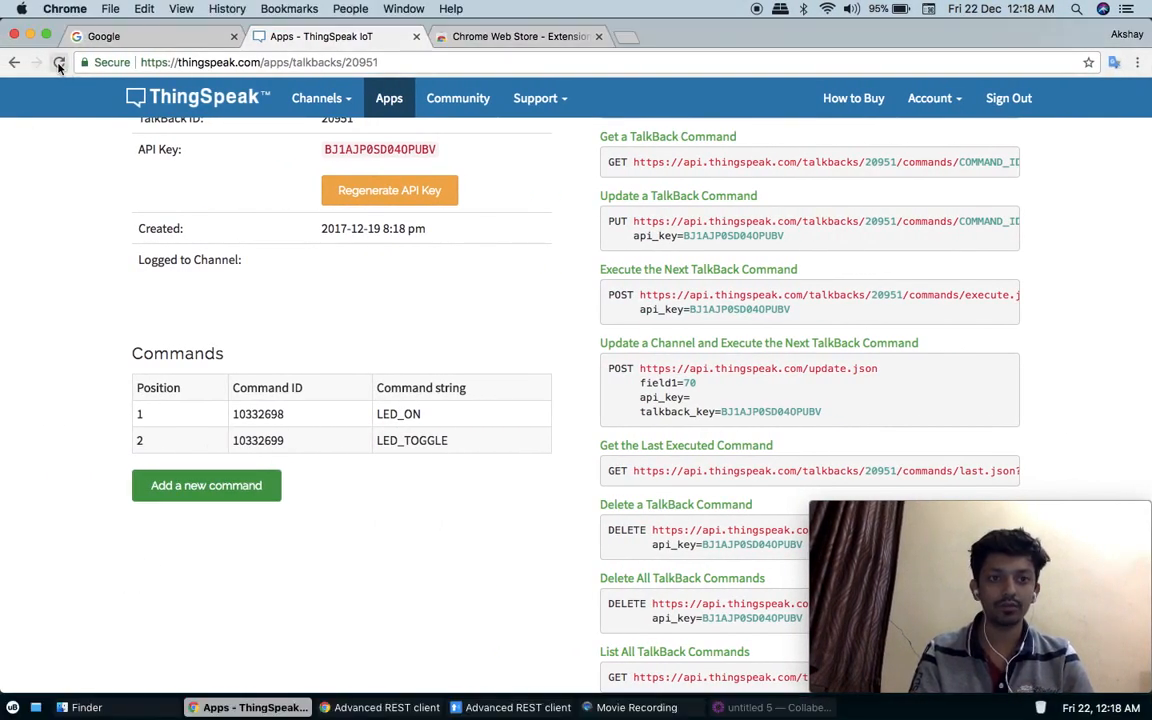
{"action": "left_click", "coordinate": [59, 62]}
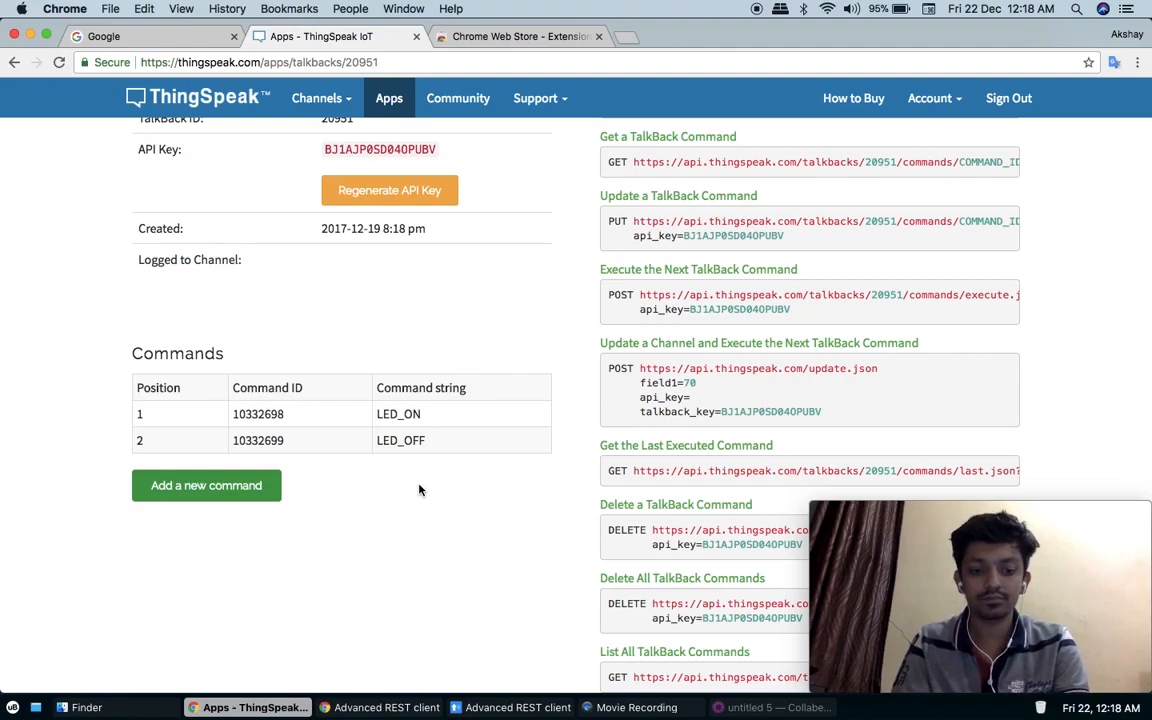
{"action": "left_click", "coordinate": [601, 711]}
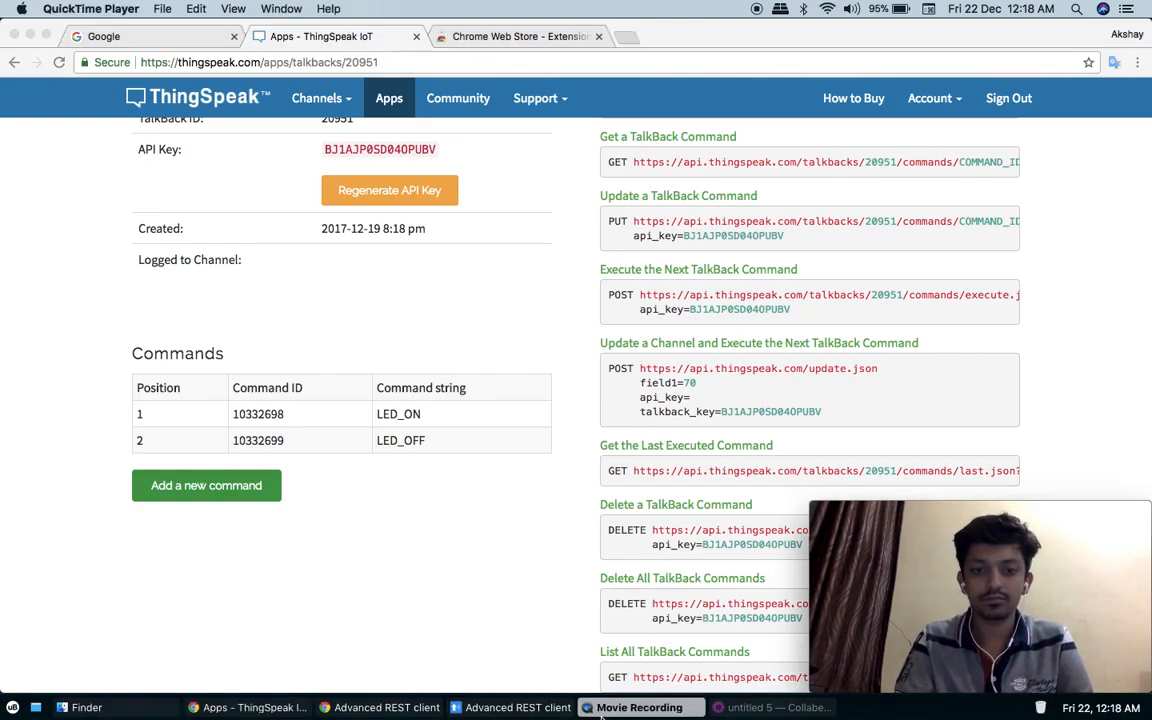